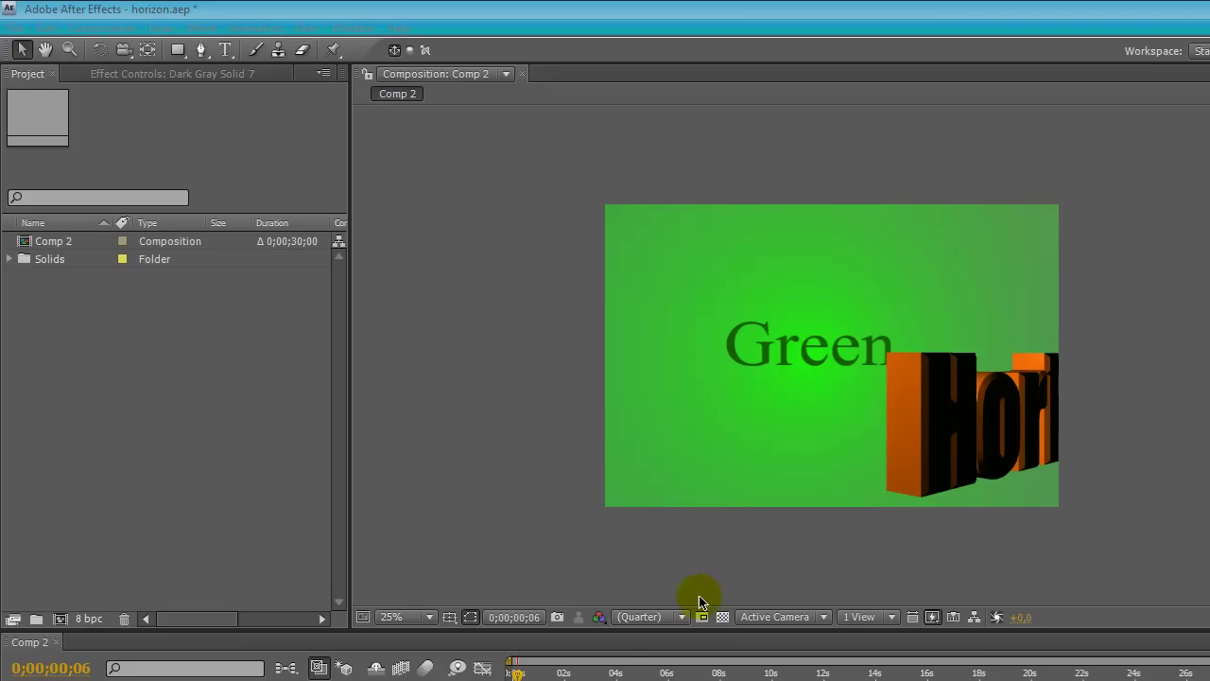
Preview the Comp 2 animation from frame 0, then start a new composition
{"action": "left_click", "coordinate": [544, 680]}
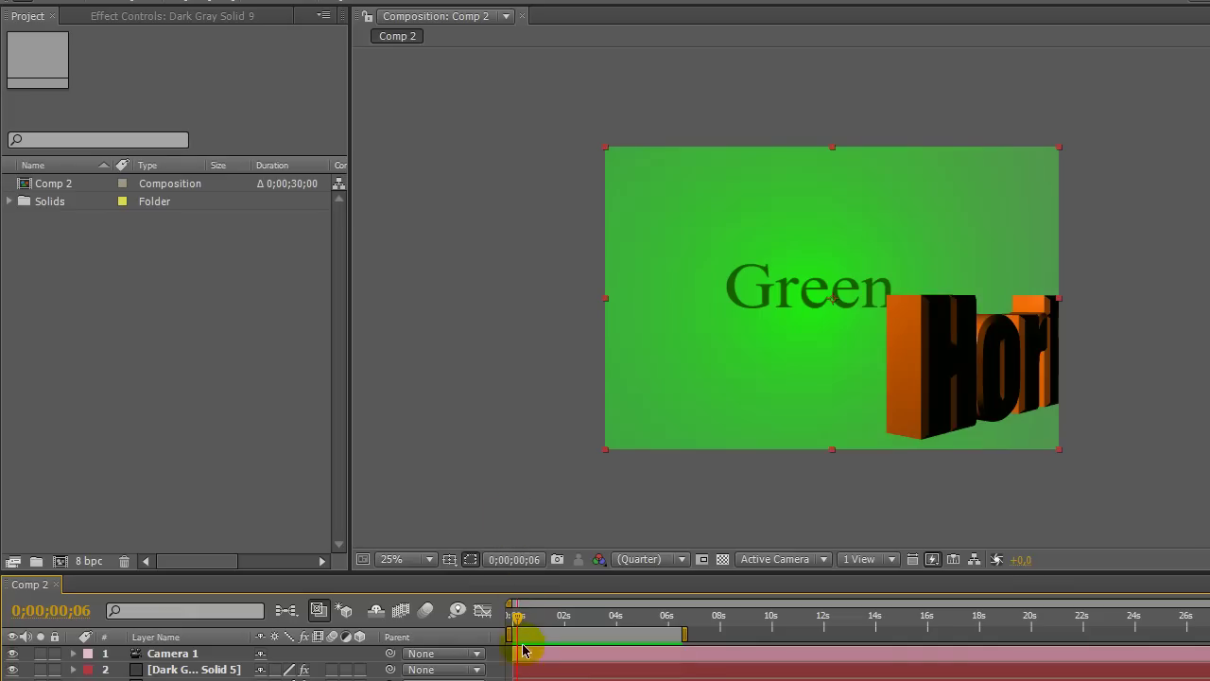
{"action": "left_click_drag", "start_coordinate": [517, 616], "coordinate": [511, 616]}
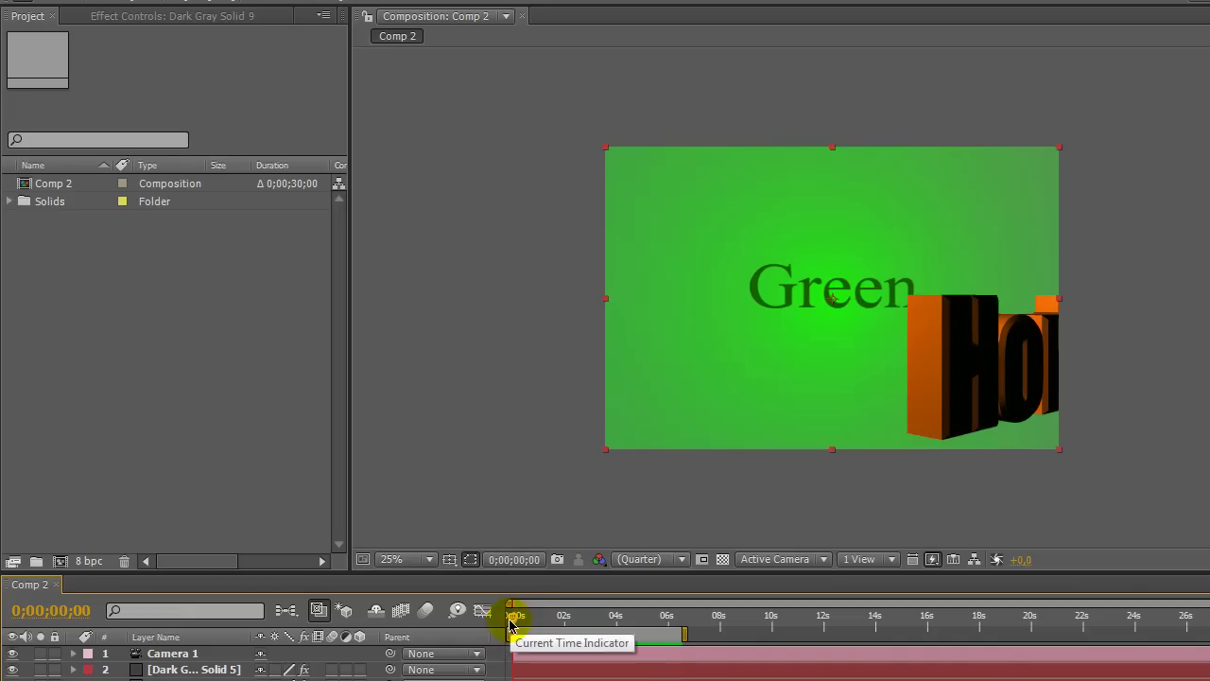
{"action": "key", "text": "space"}
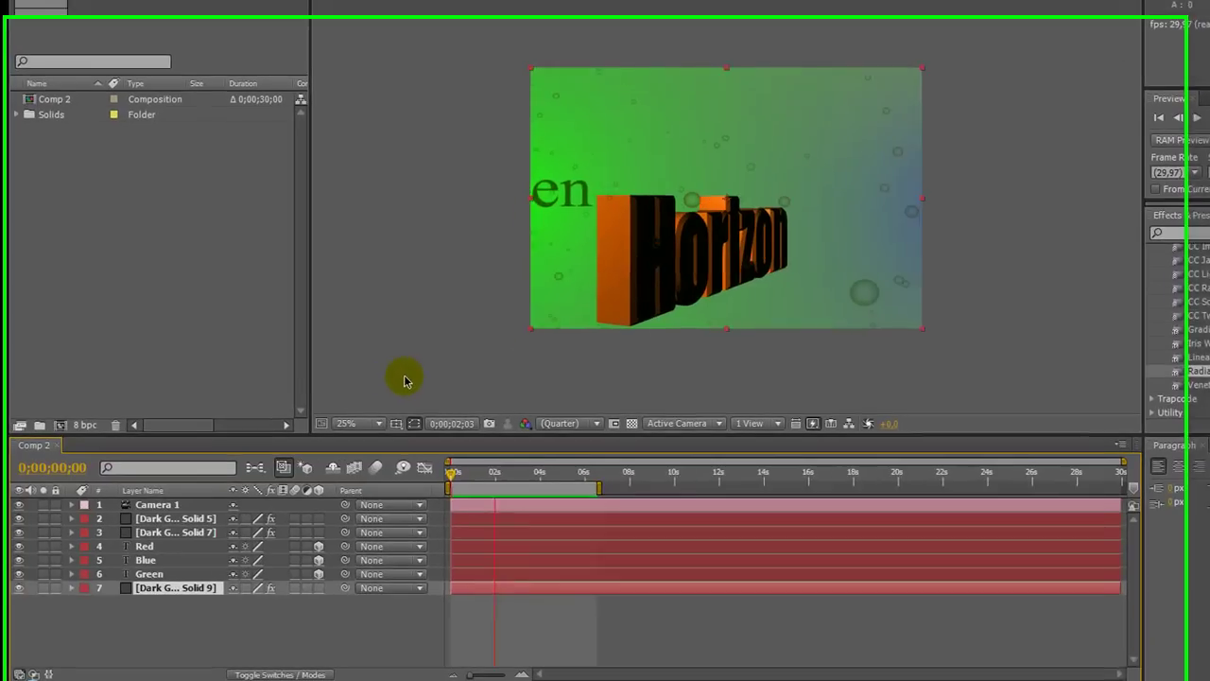
{"action": "left_click", "coordinate": [494, 624]}
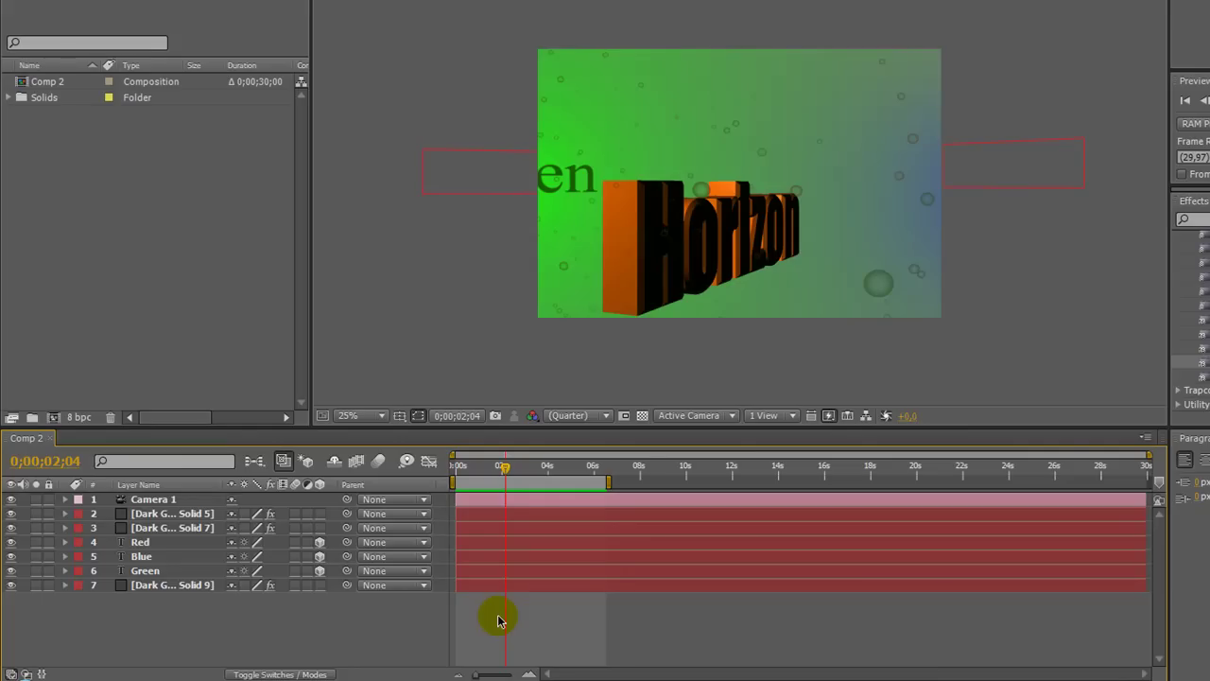
{"action": "key", "text": "ctrl+n"}
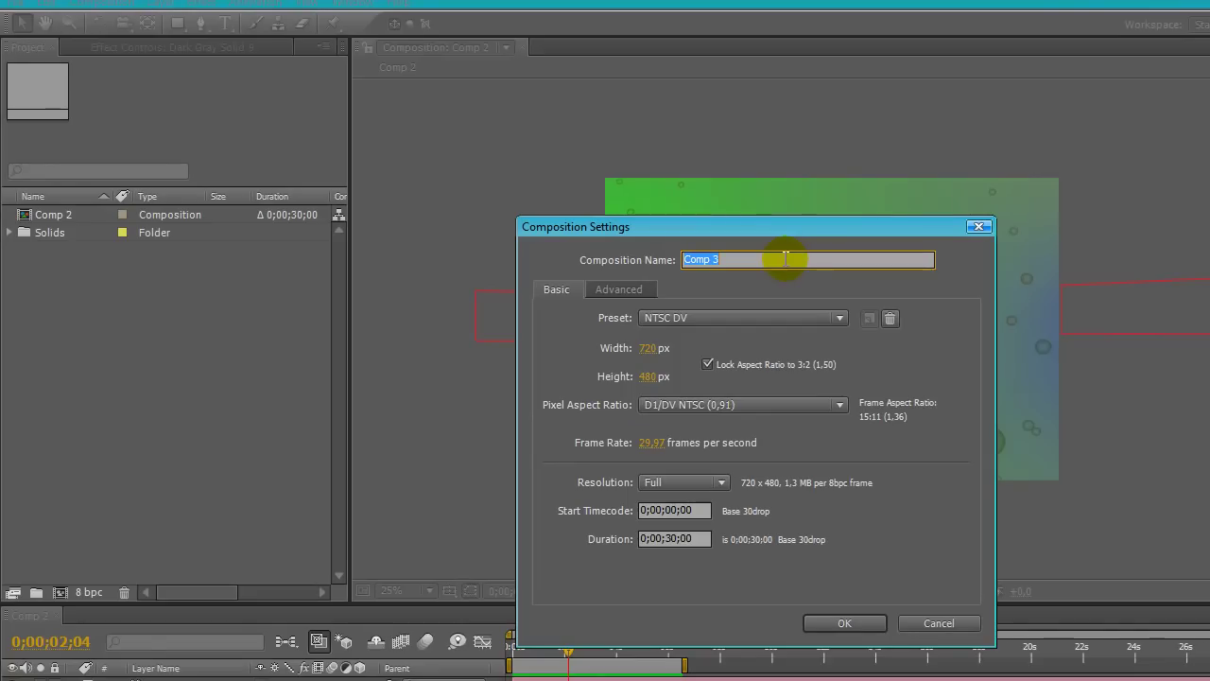
Create the 'trapcode horizon' comp and add a 720×480 solid named 'horizon'
{"action": "type", "text": "trapcode"}
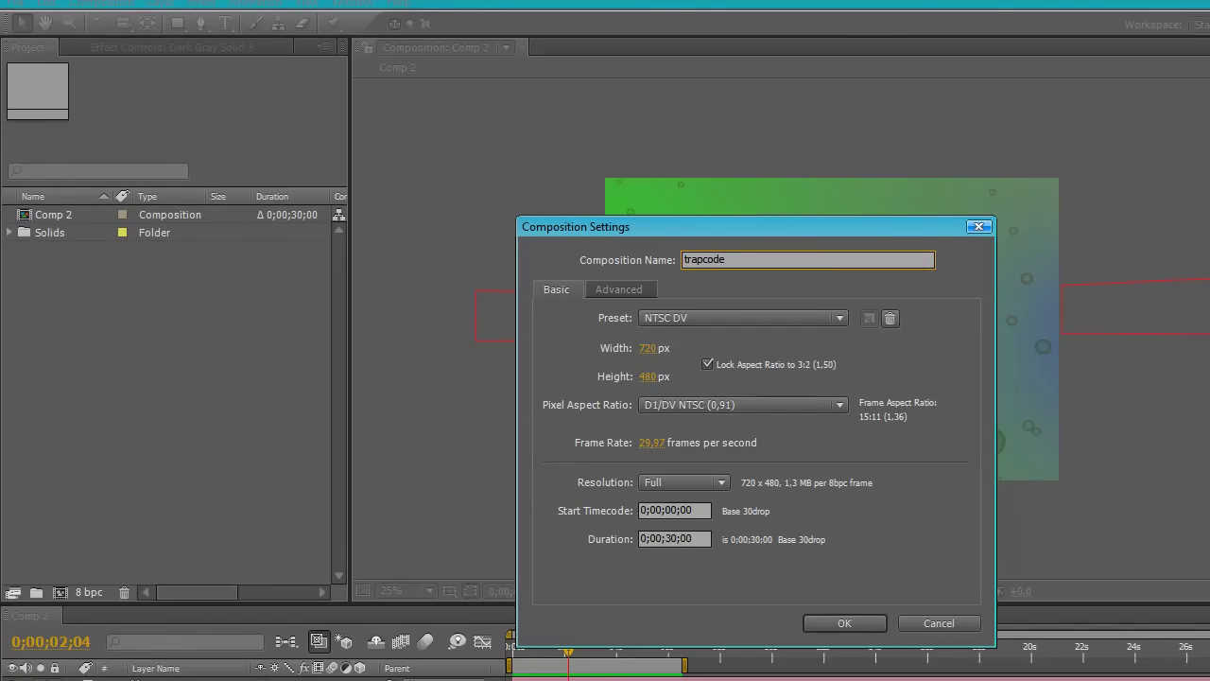
{"action": "type", "text": " horizon"}
{"action": "left_click", "coordinate": [839, 620]}
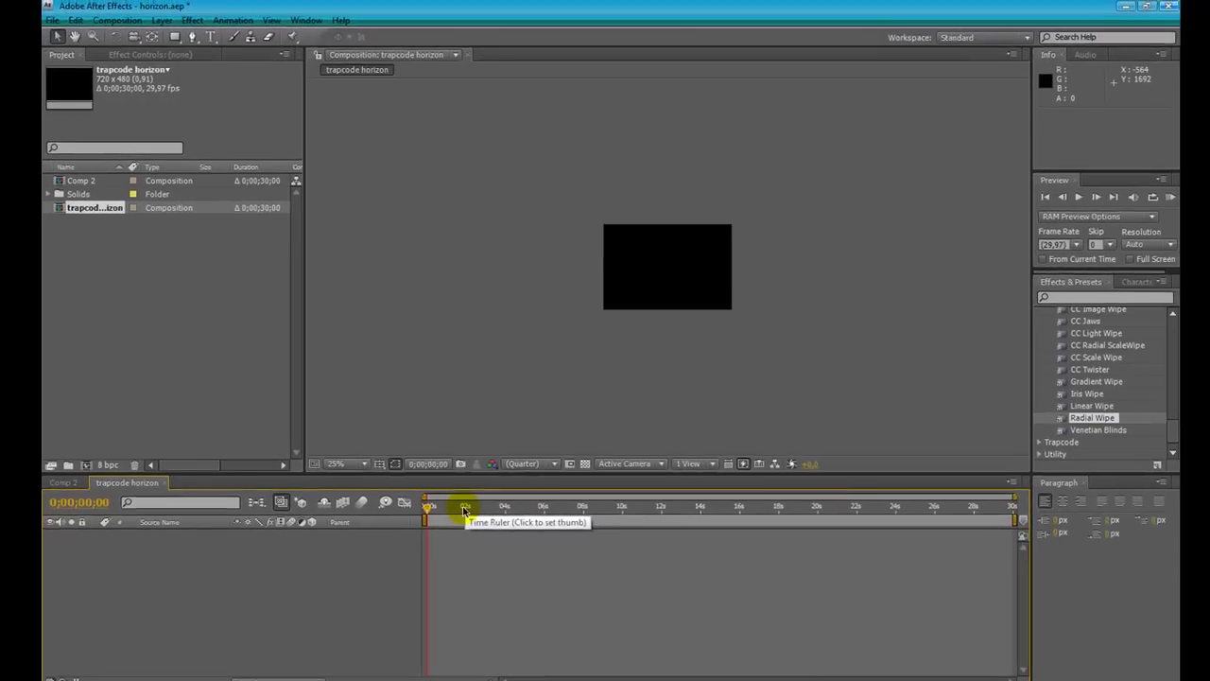
{"action": "key", "text": "ctrl+y"}
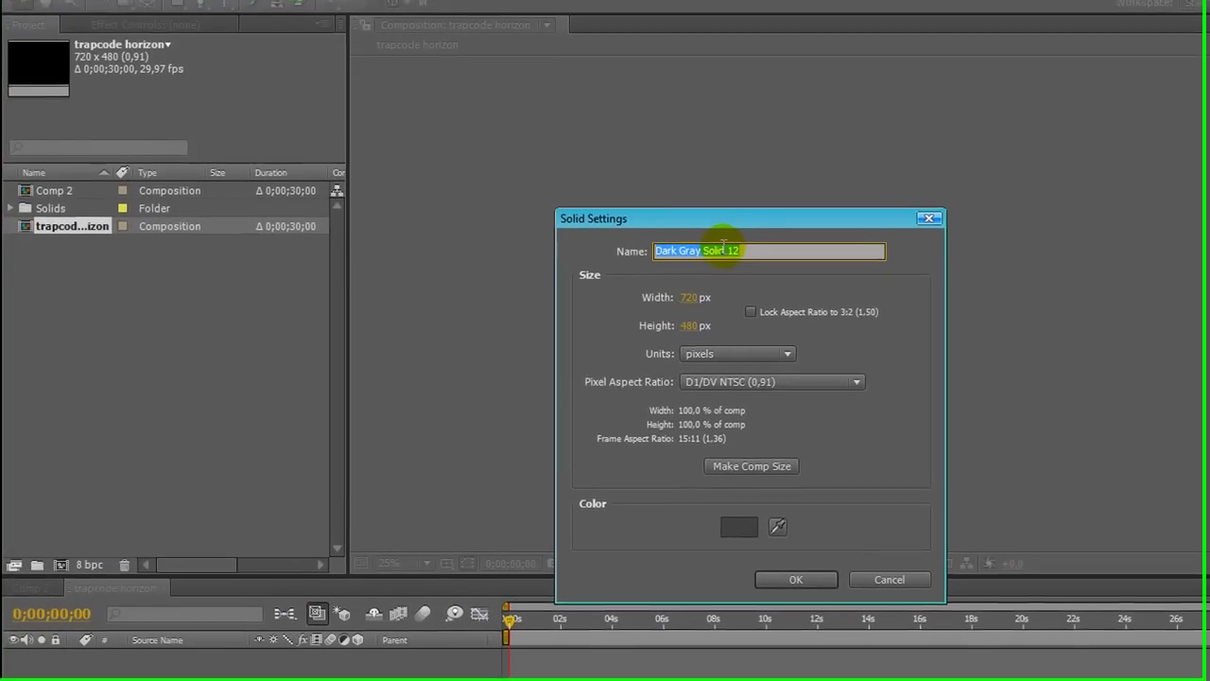
{"action": "type", "text": "horizo"}
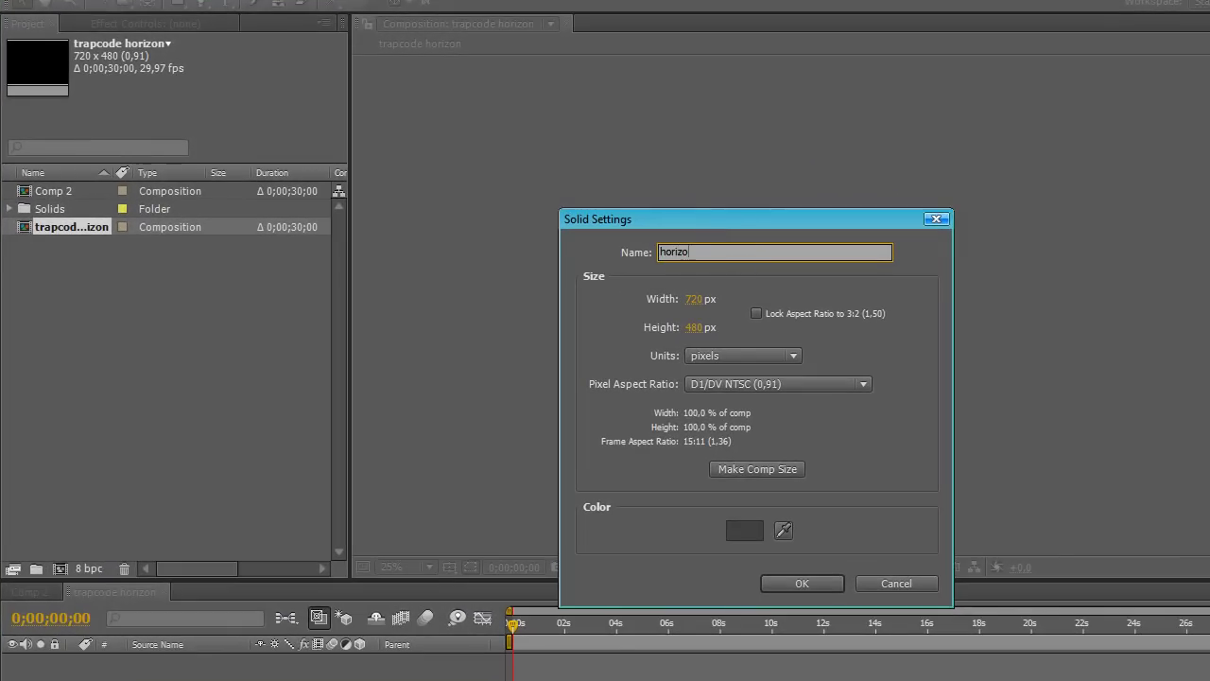
{"action": "type", "text": "n"}
{"action": "left_click", "coordinate": [801, 584]}
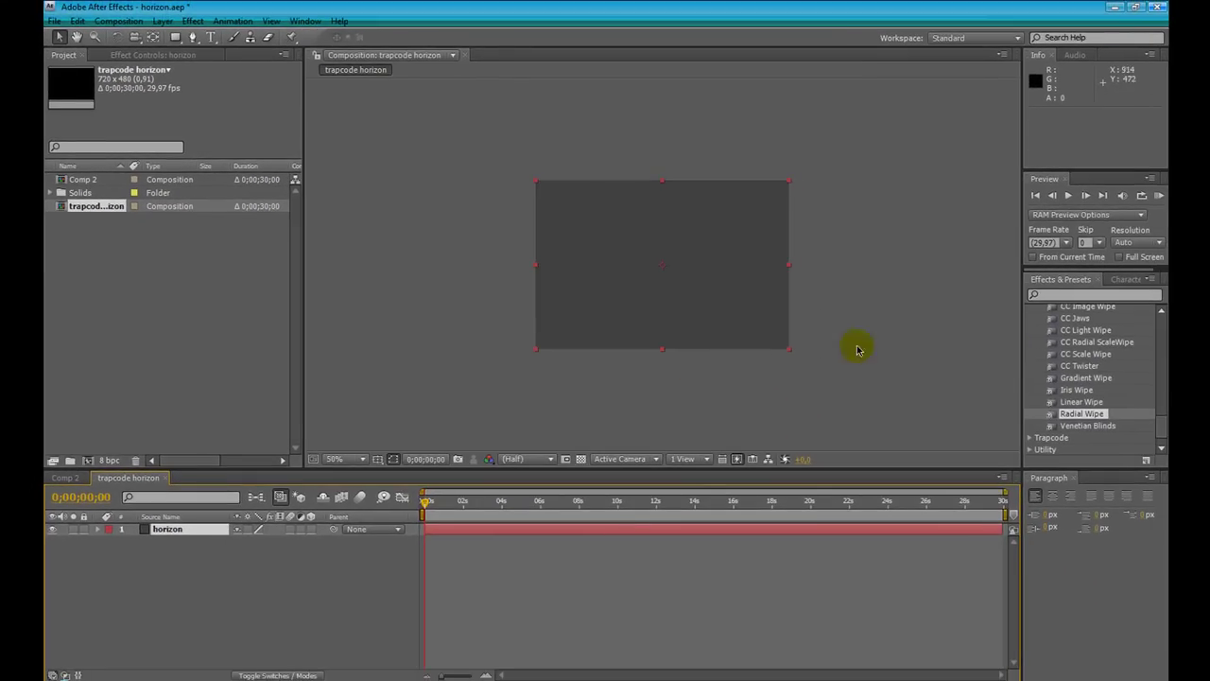
Search Effects & Presets for 'horiz' and drop Trapcode Horizon onto the horizon solid
{"action": "left_click", "coordinate": [1082, 294]}
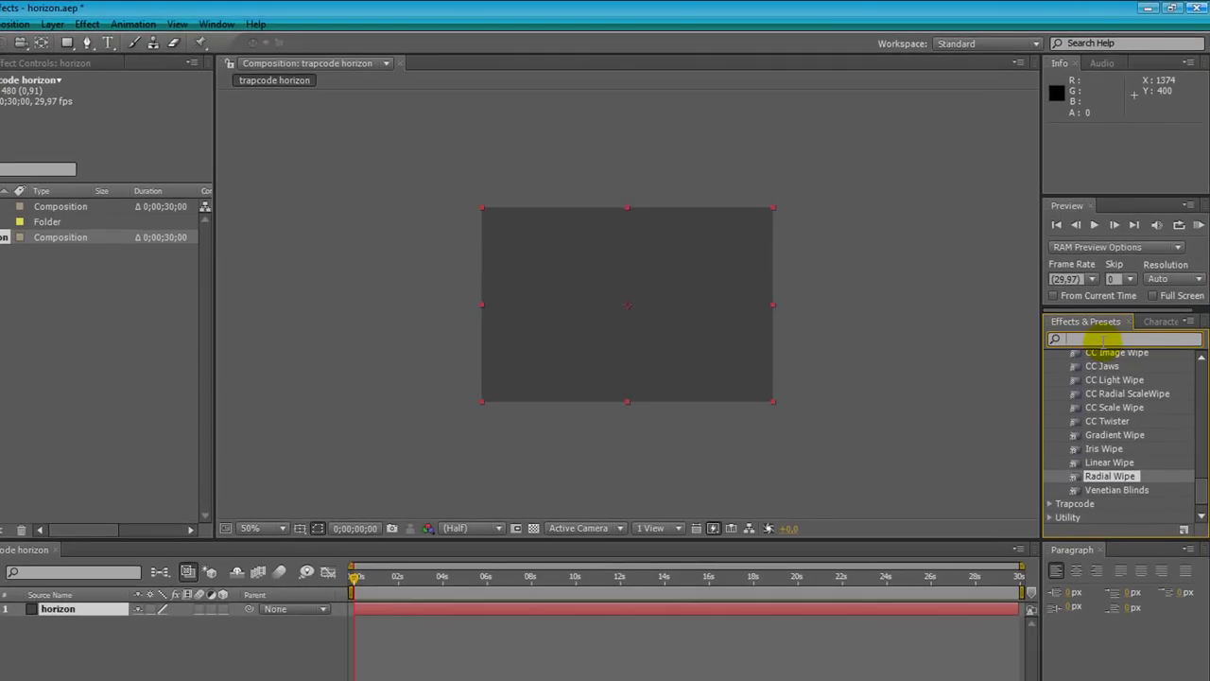
{"action": "type", "text": "horizo"}
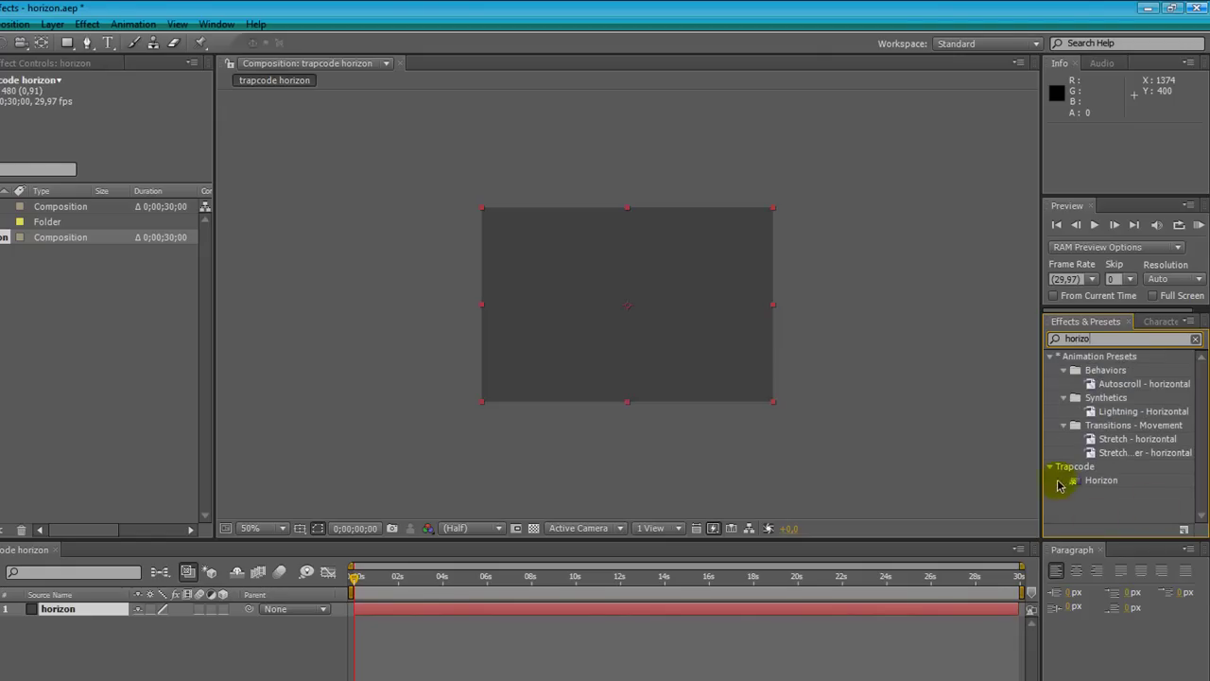
{"action": "left_click_drag", "start_coordinate": [1062, 481], "coordinate": [604, 364]}
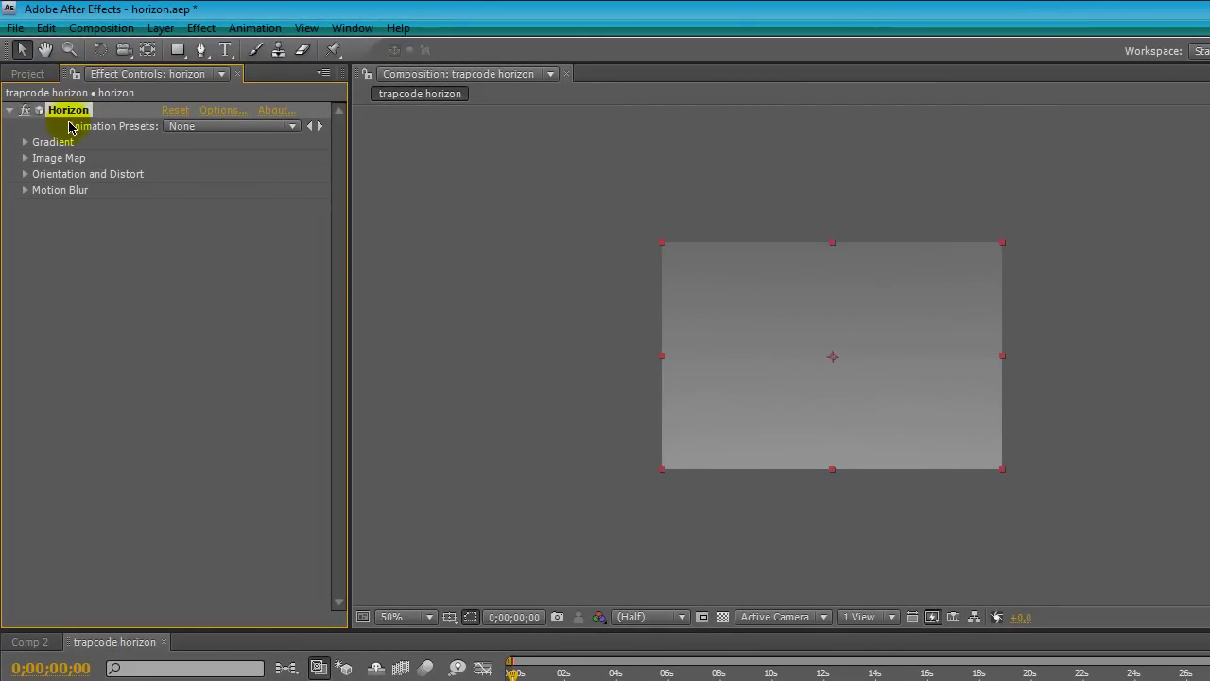
Change the Horizon Gradient Style from Lines to Points
{"action": "left_click", "coordinate": [26, 143]}
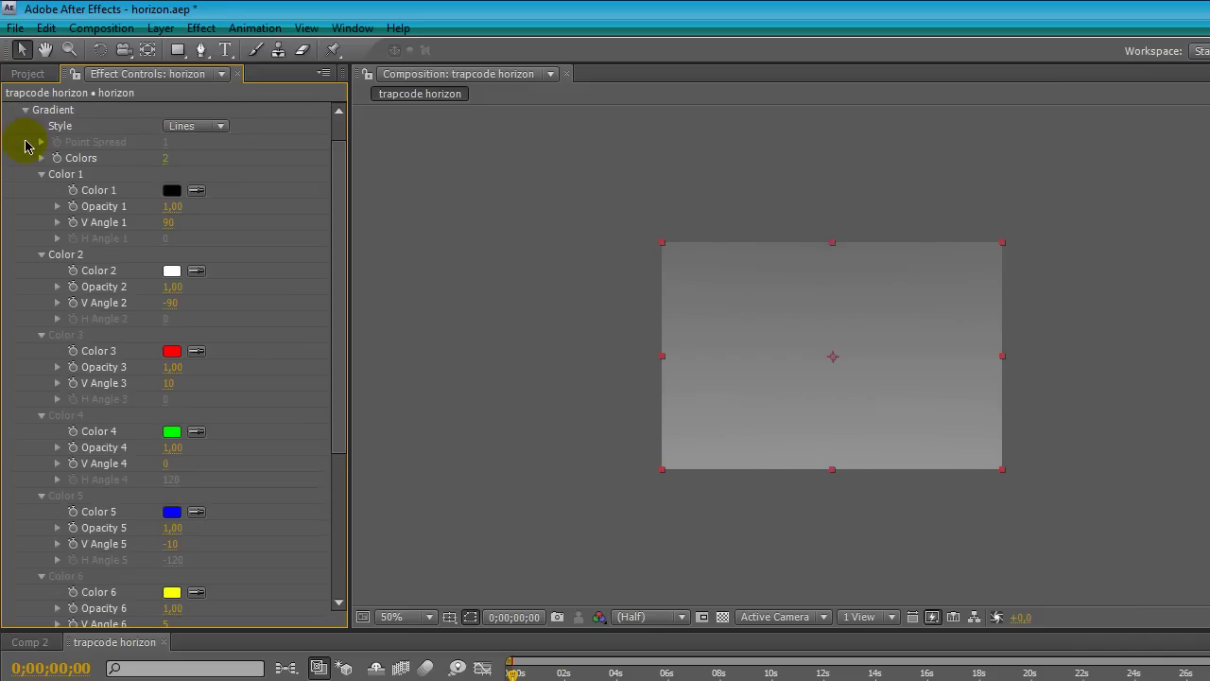
{"action": "scroll", "coordinate": [30, 149], "scroll_direction": "up", "scroll_amount": 1}
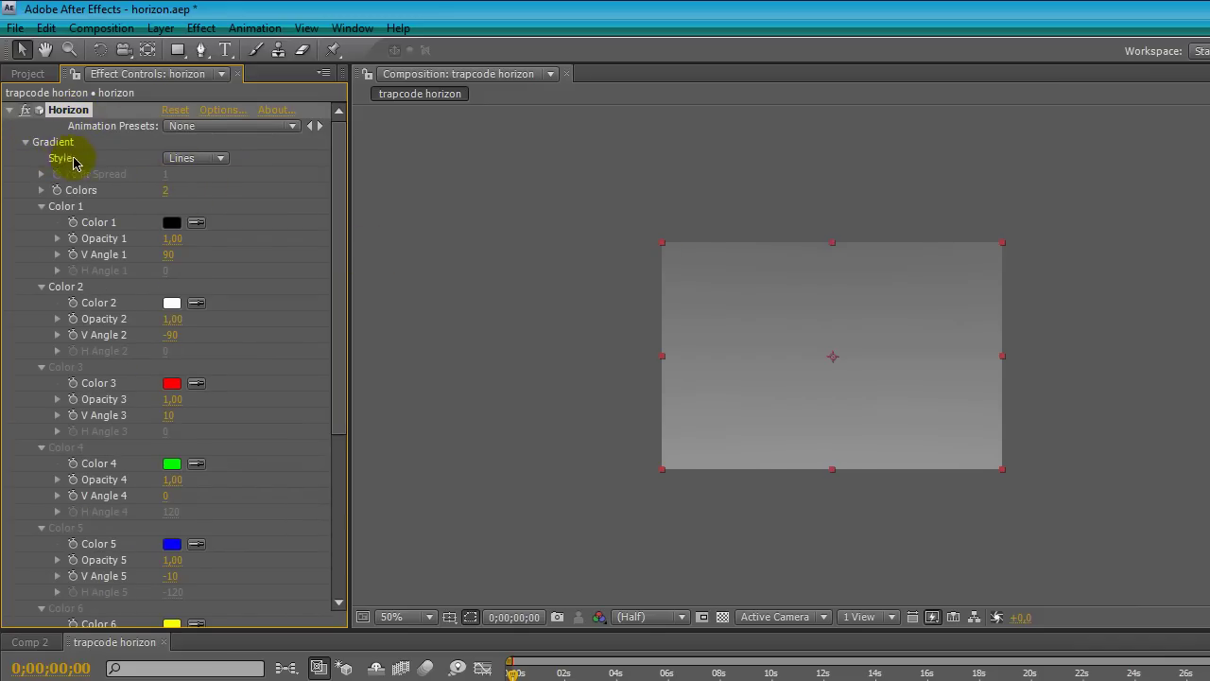
{"action": "left_click", "coordinate": [192, 164]}
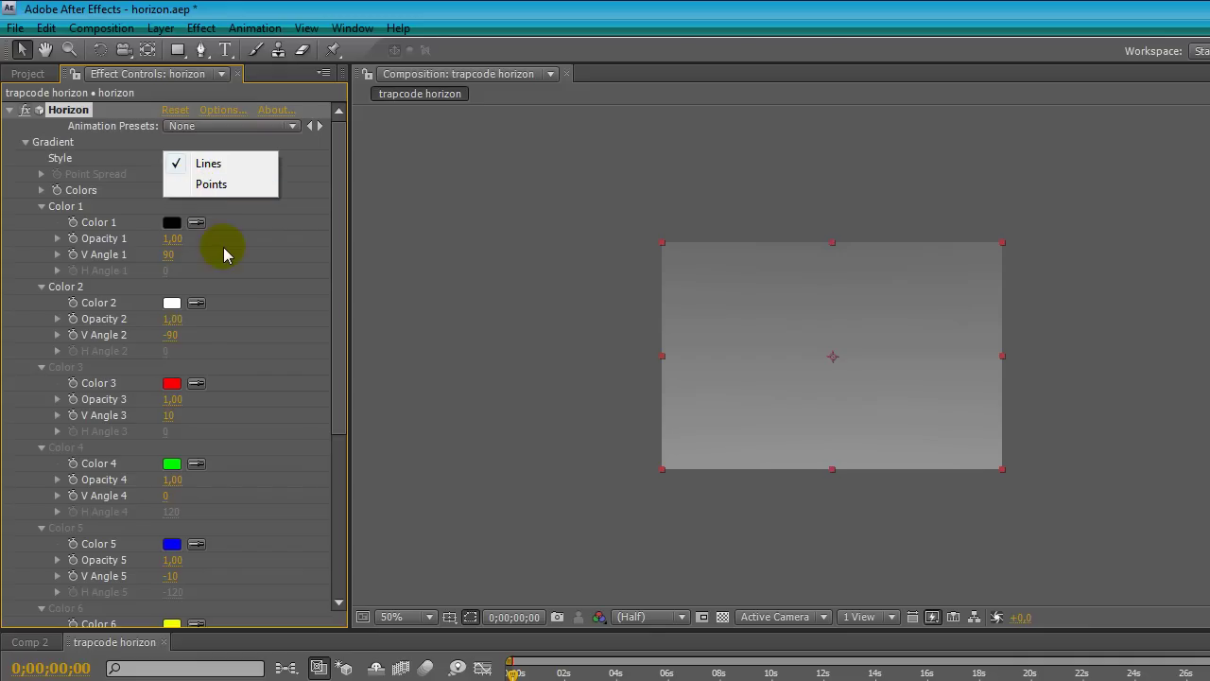
{"action": "left_click", "coordinate": [228, 189]}
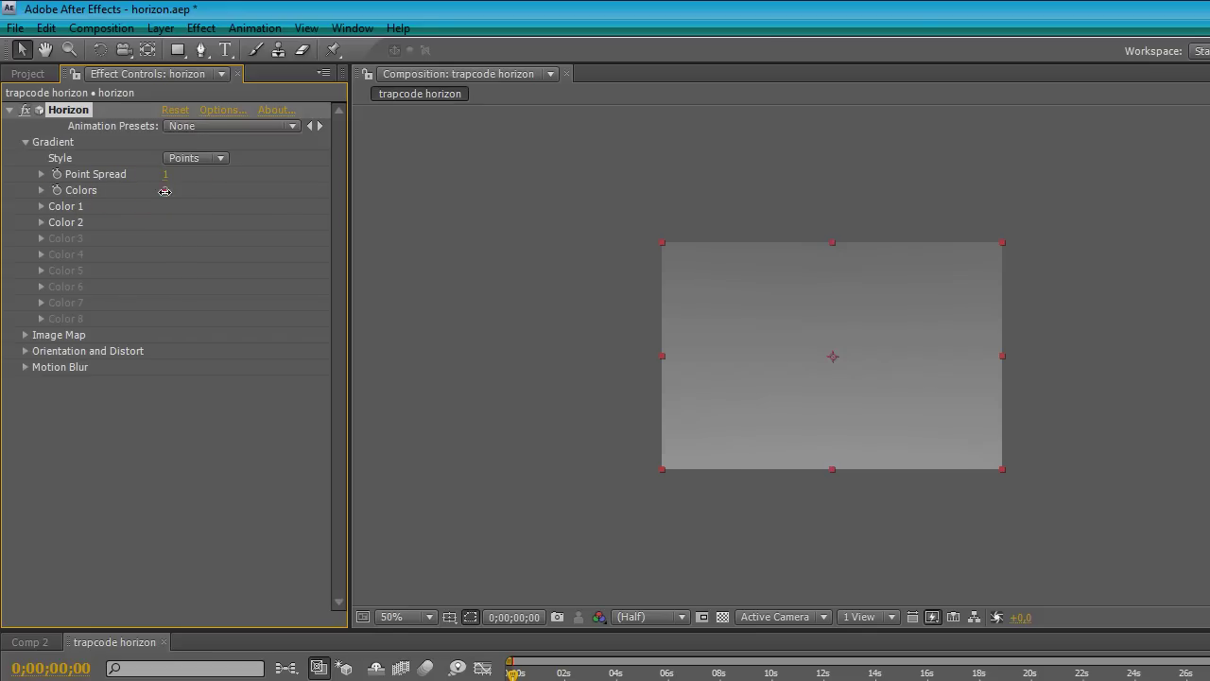
Raise the gradient Colors count to 4 and expand the Color 1–4 groups
{"action": "left_click_drag", "start_coordinate": [164, 197], "coordinate": [178, 241]}
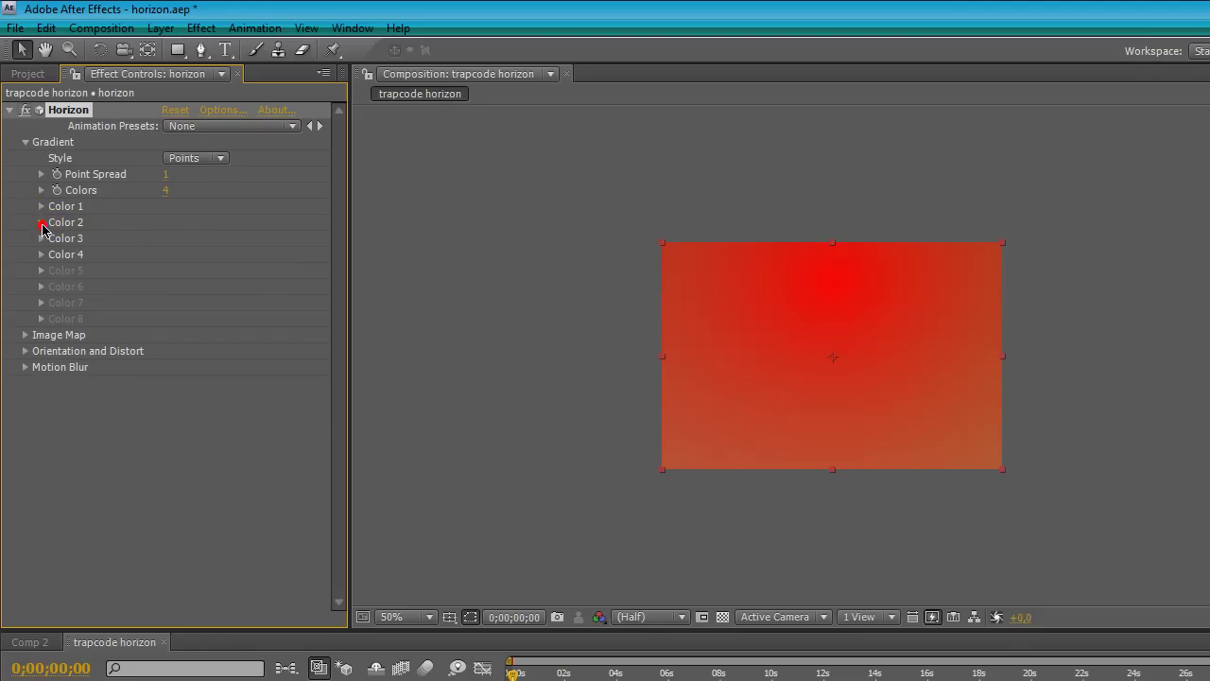
{"action": "left_click", "coordinate": [41, 223]}
{"action": "left_click", "coordinate": [41, 302]}
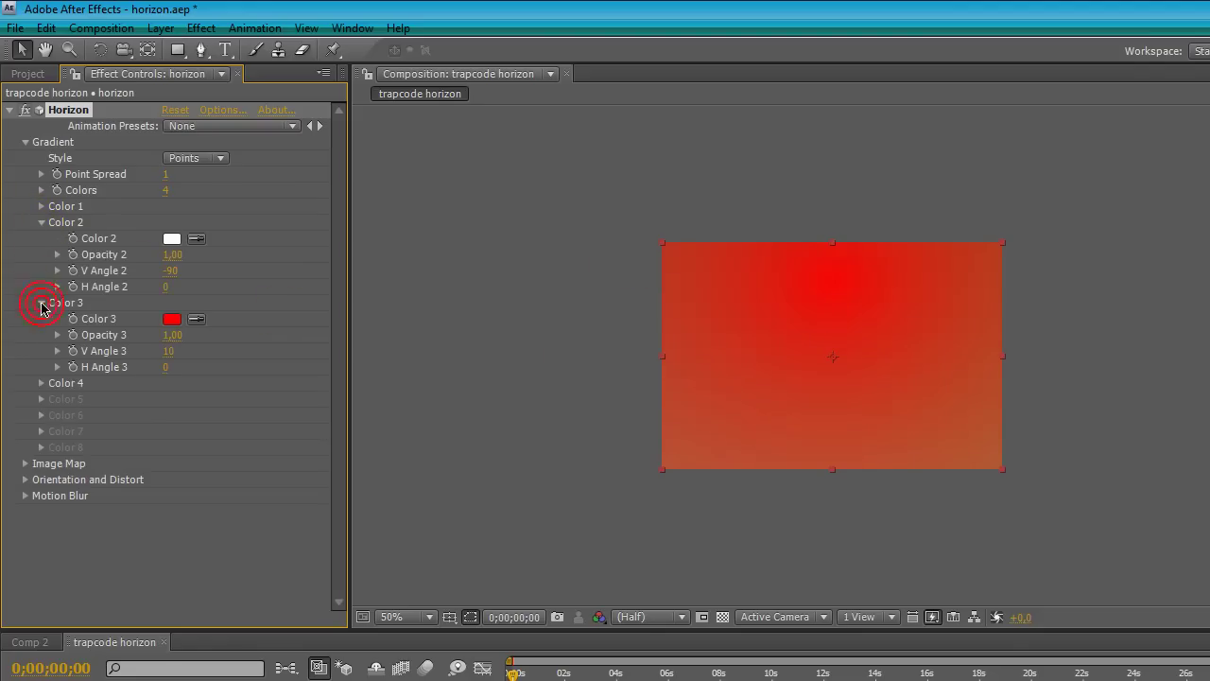
{"action": "left_click", "coordinate": [41, 382]}
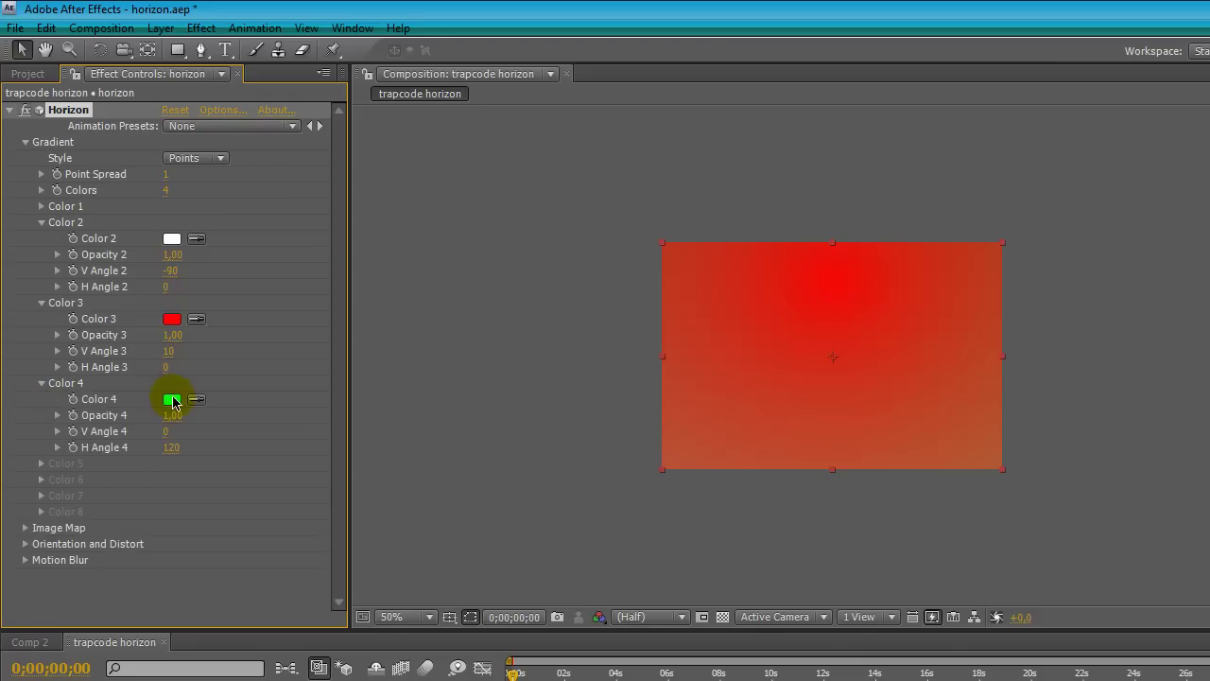
{"action": "left_click", "coordinate": [41, 208]}
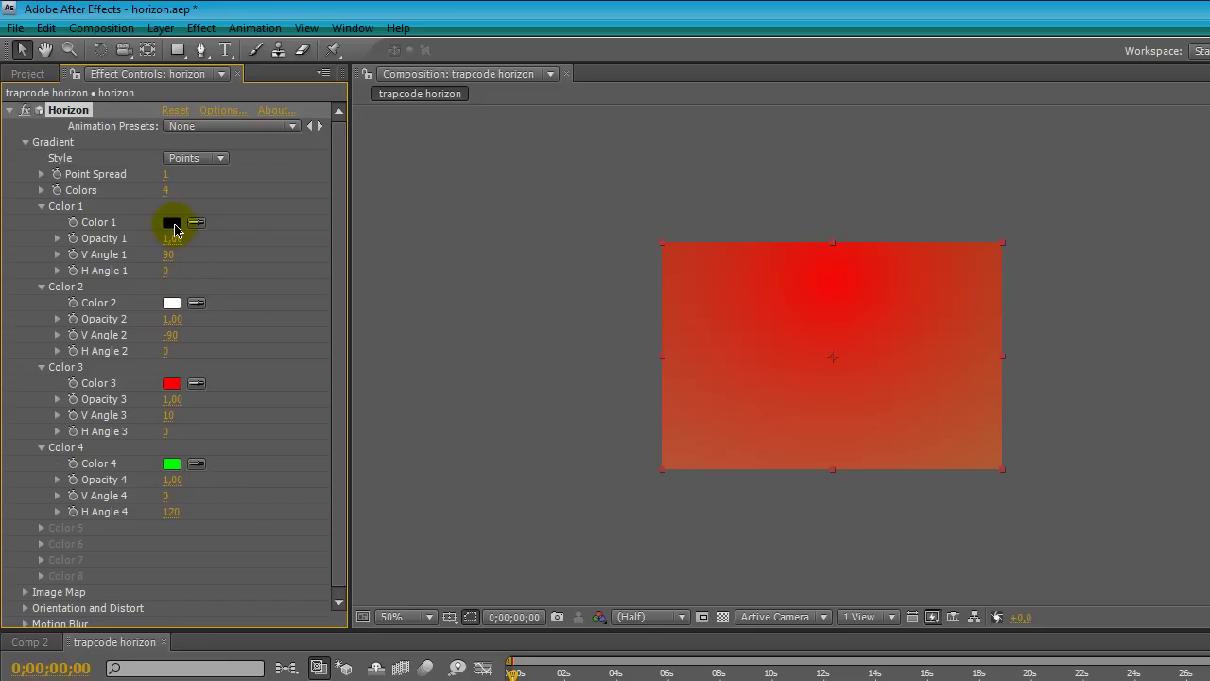
Change Color 1 from black to bright green 2AFF07
{"action": "left_click", "coordinate": [174, 225]}
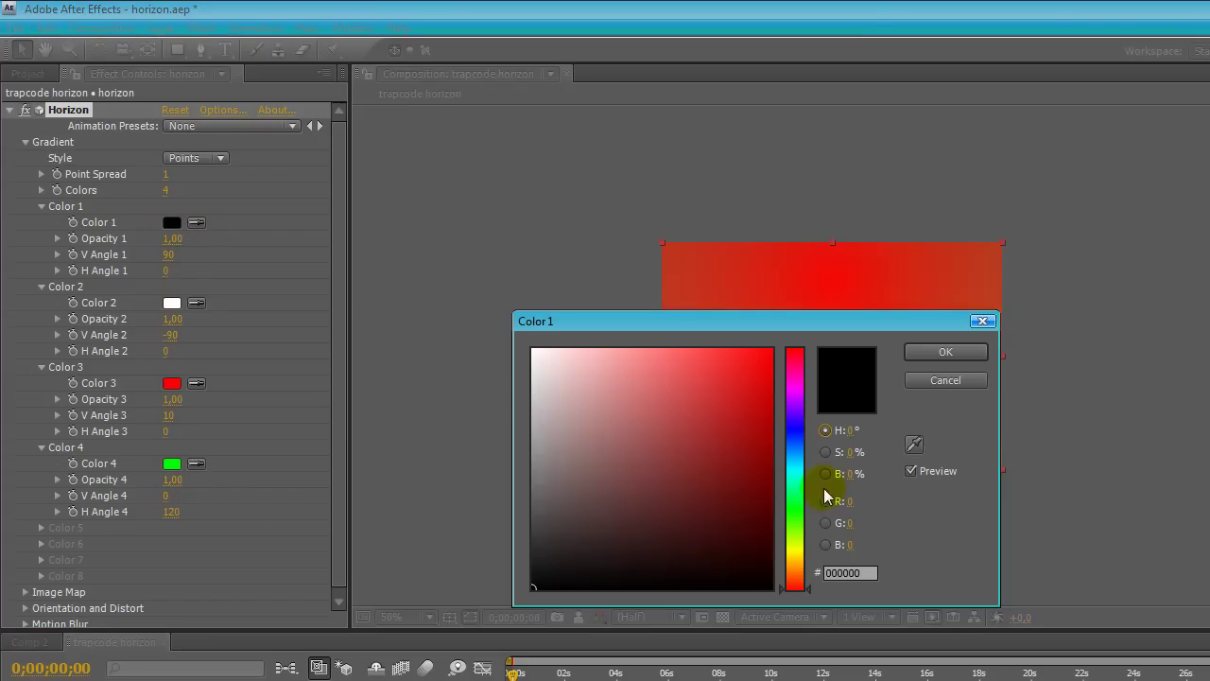
{"action": "left_click", "coordinate": [797, 513]}
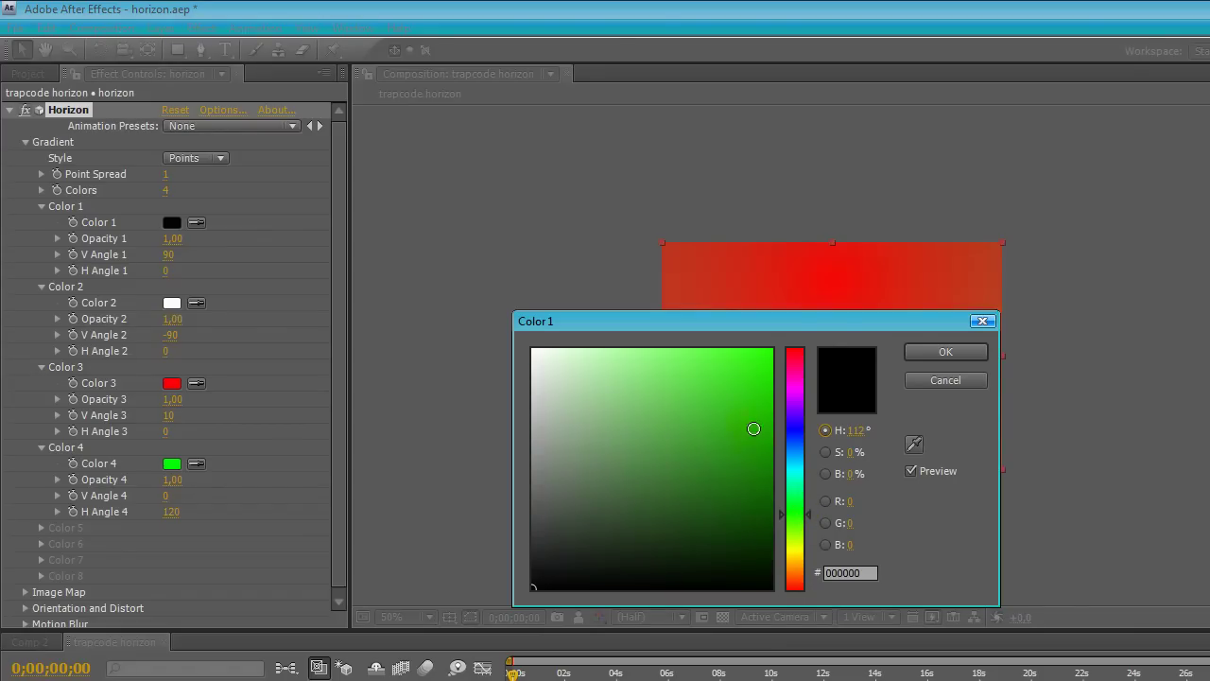
{"action": "left_click_drag", "start_coordinate": [716, 430], "coordinate": [724, 348]}
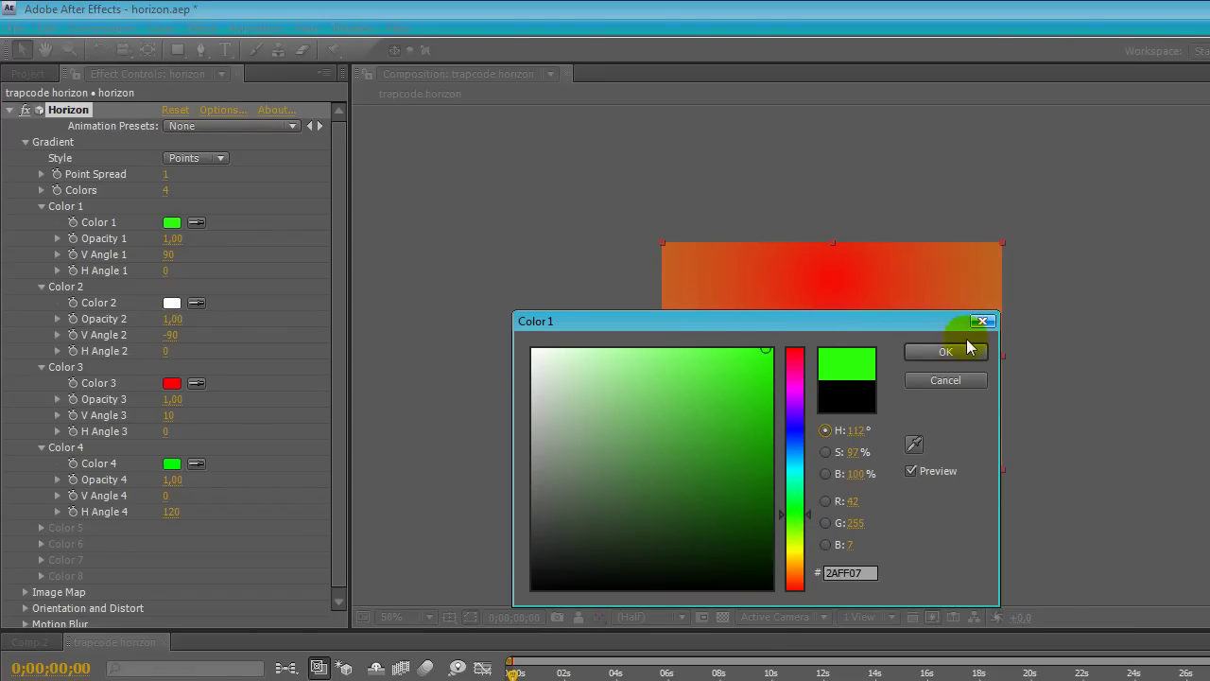
{"action": "left_click", "coordinate": [969, 348]}
{"action": "left_click", "coordinate": [168, 304]}
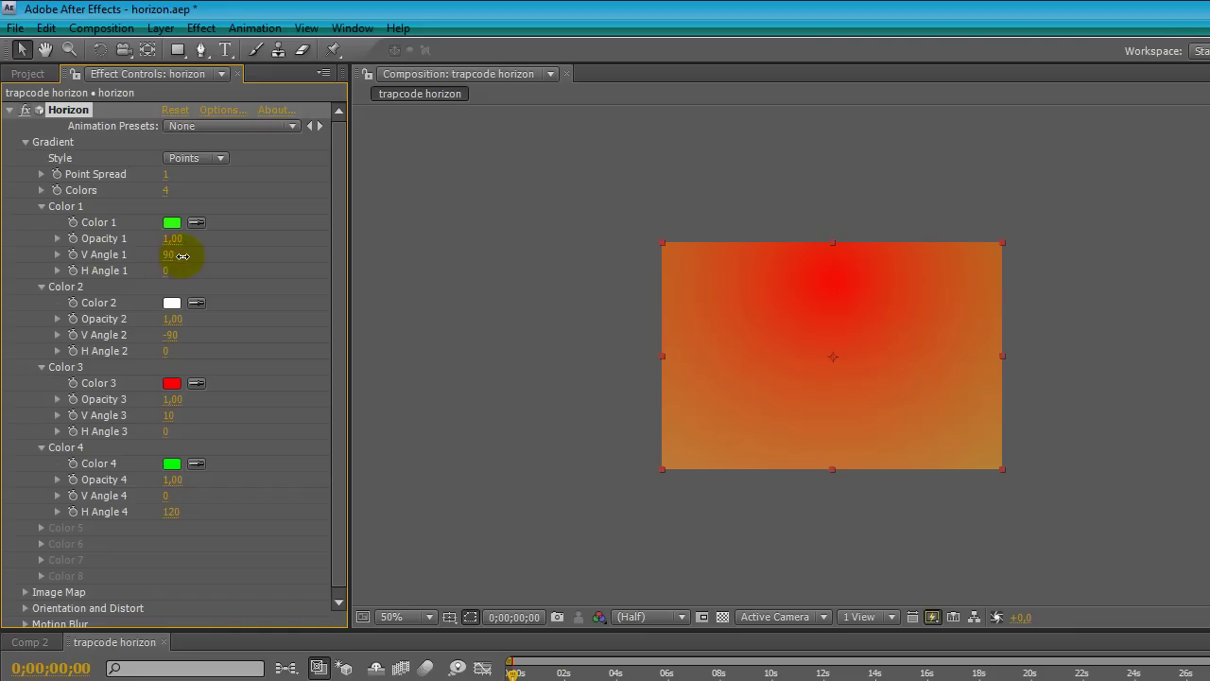
Set Color 1's V Angle to -2 and H Angle to 1
{"action": "left_click_drag", "start_coordinate": [183, 257], "coordinate": [100, 270]}
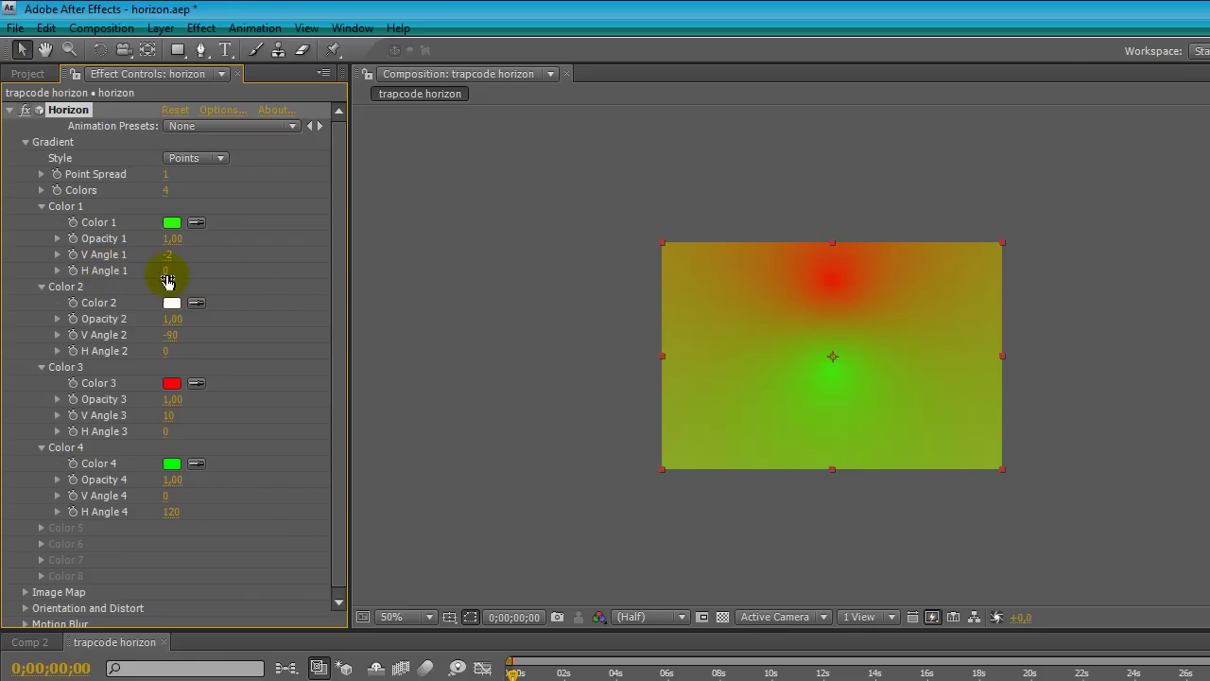
{"action": "mouse_move", "coordinate": [166, 271]}
{"action": "left_mouse_down"}
{"action": "mouse_move", "coordinate": [144, 271]}
{"action": "mouse_move", "coordinate": [162, 270]}
{"action": "left_mouse_up"}
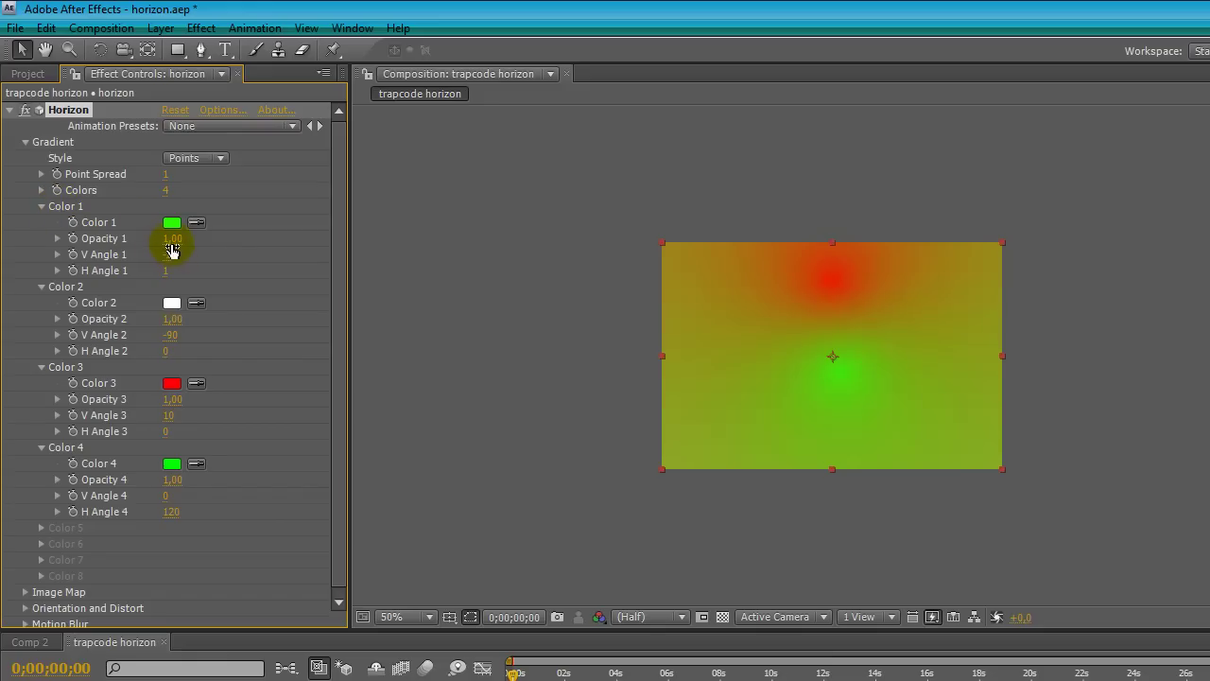
Turn on the transparency grid and set Color 1's opacity to 0,50
{"action": "left_click_drag", "start_coordinate": [171, 240], "coordinate": [117, 237]}
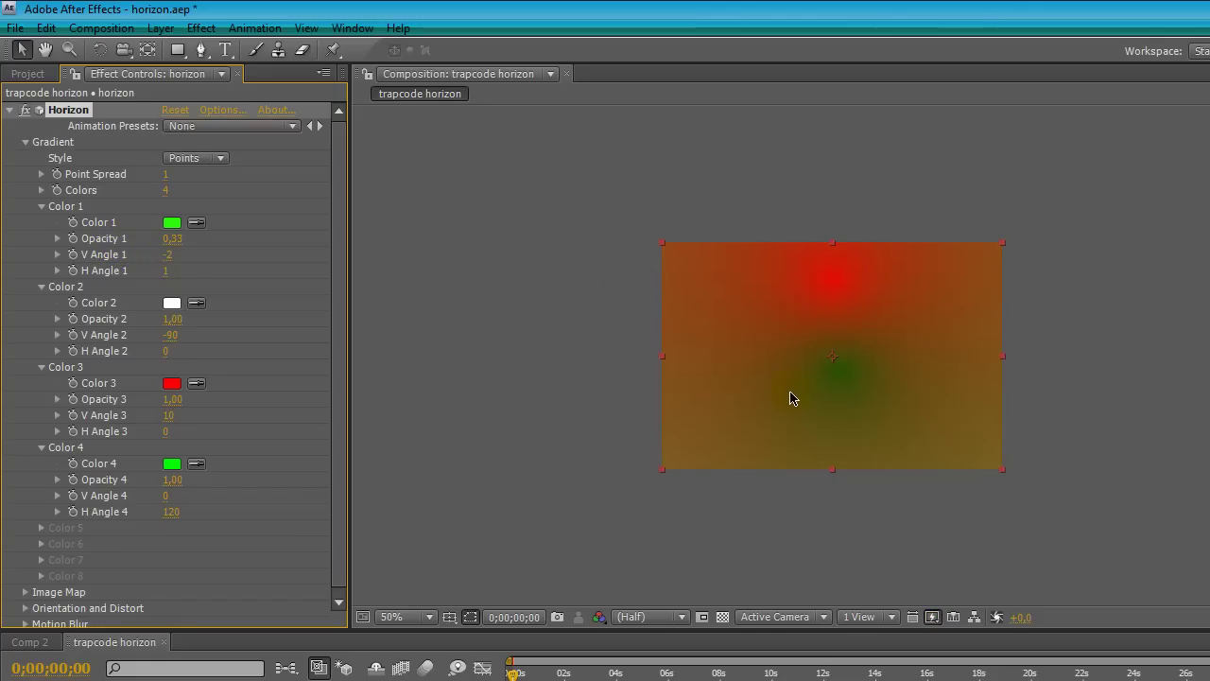
{"action": "left_click", "coordinate": [723, 618]}
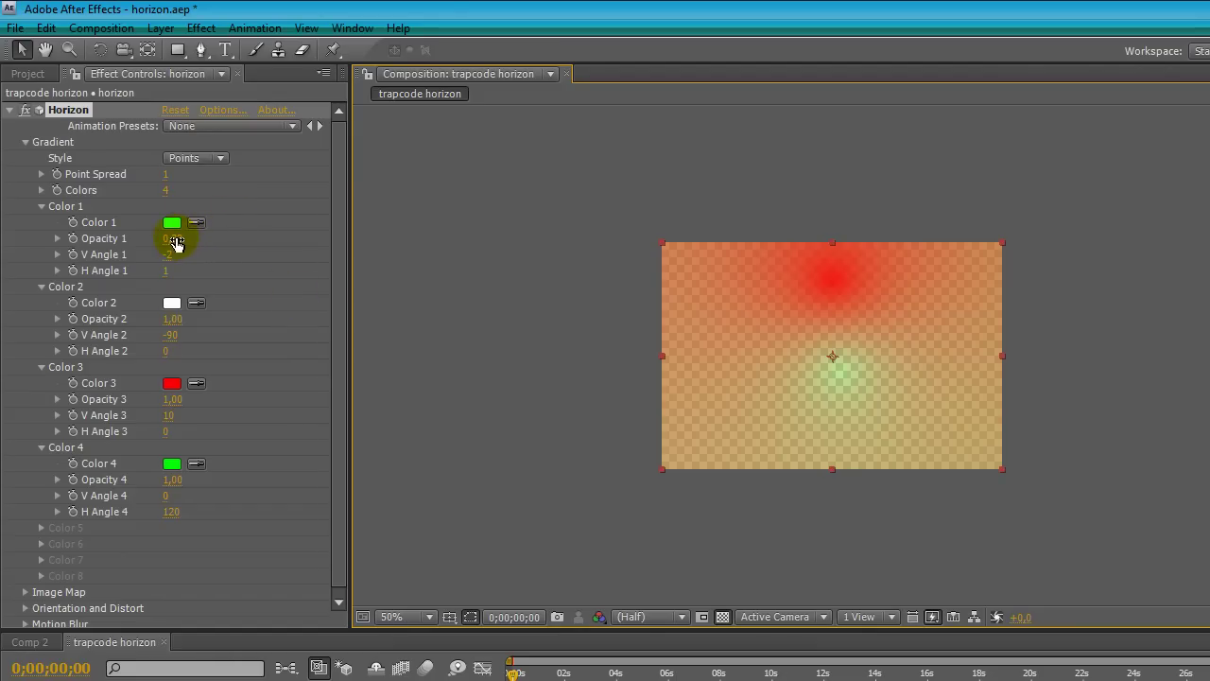
{"action": "left_click_drag", "start_coordinate": [176, 245], "coordinate": [128, 245]}
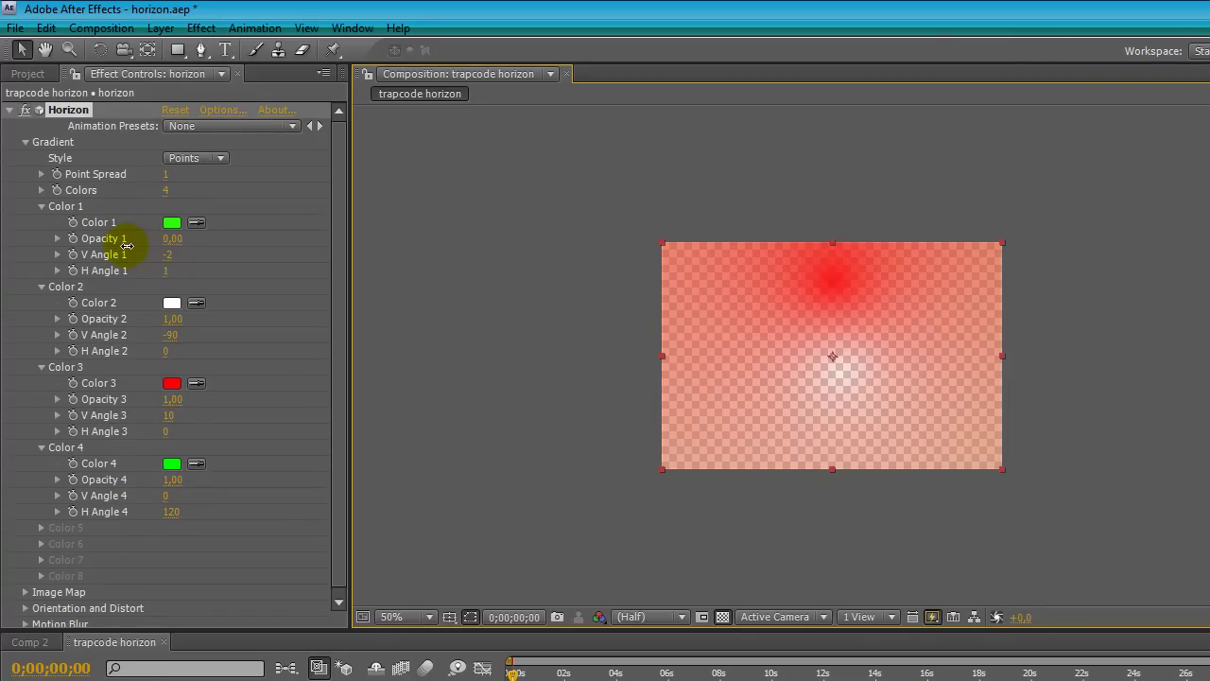
{"action": "left_click_drag", "start_coordinate": [127, 246], "coordinate": [172, 249]}
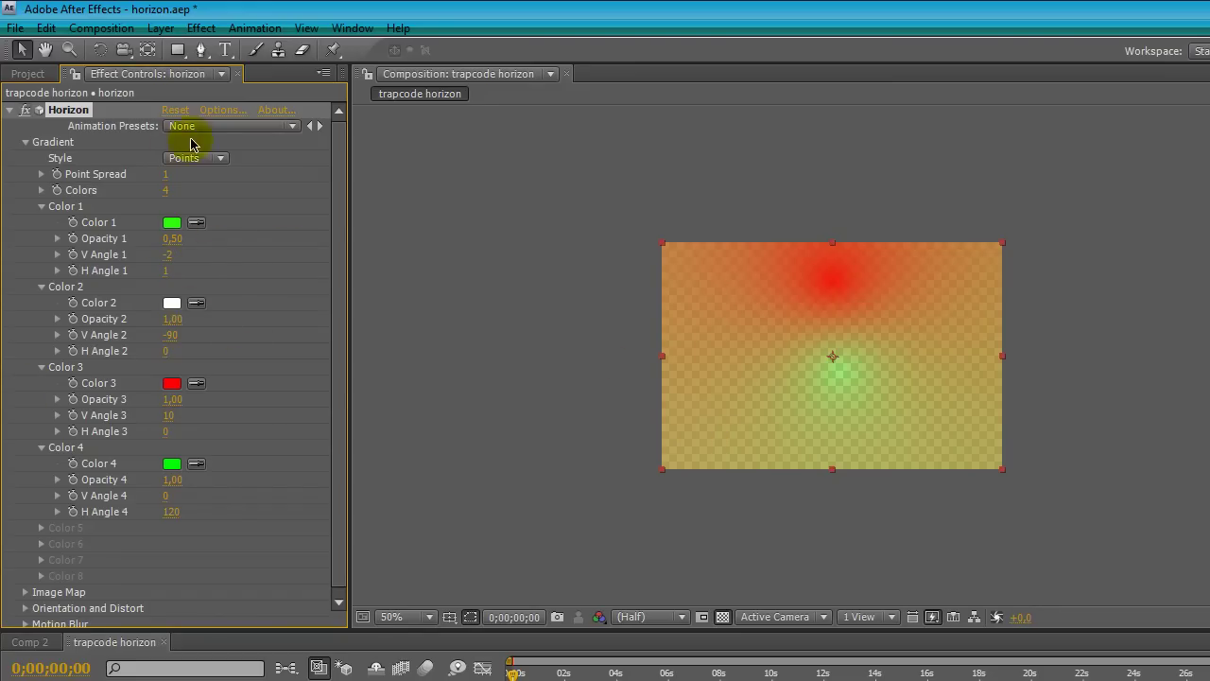
Switch the Horizon Gradient Style from Points back to Lines
{"action": "scroll", "coordinate": [54, 550], "scroll_direction": "down", "scroll_amount": 1}
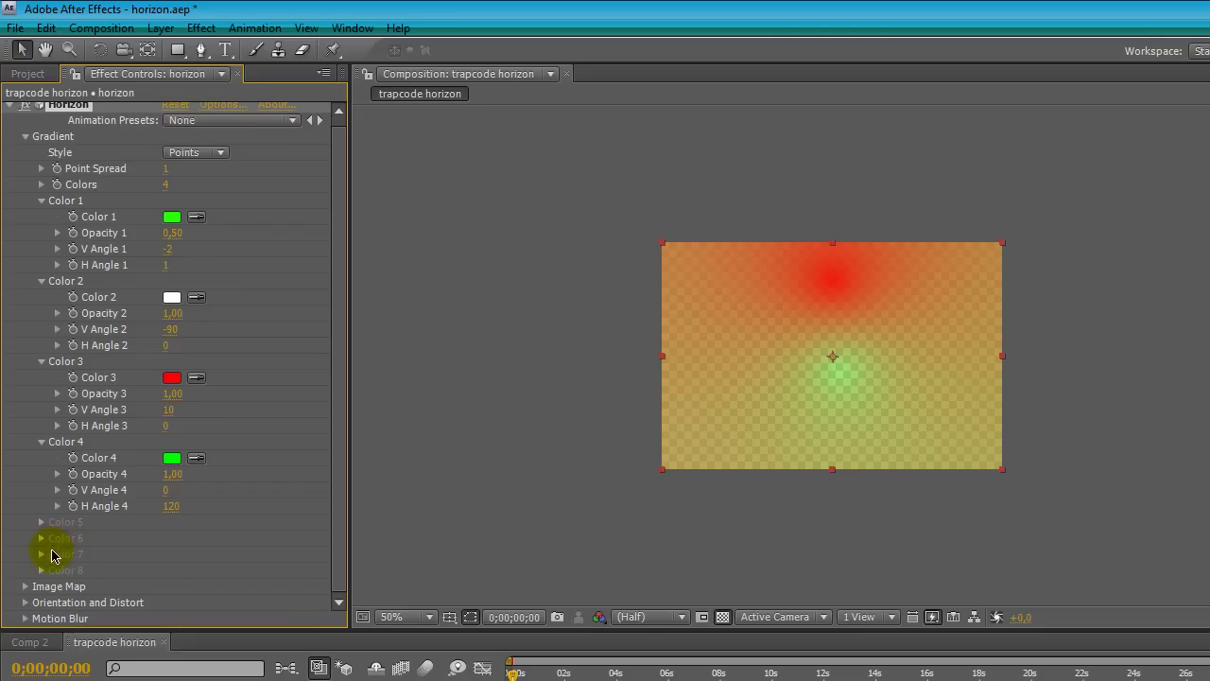
{"action": "left_click", "coordinate": [197, 154]}
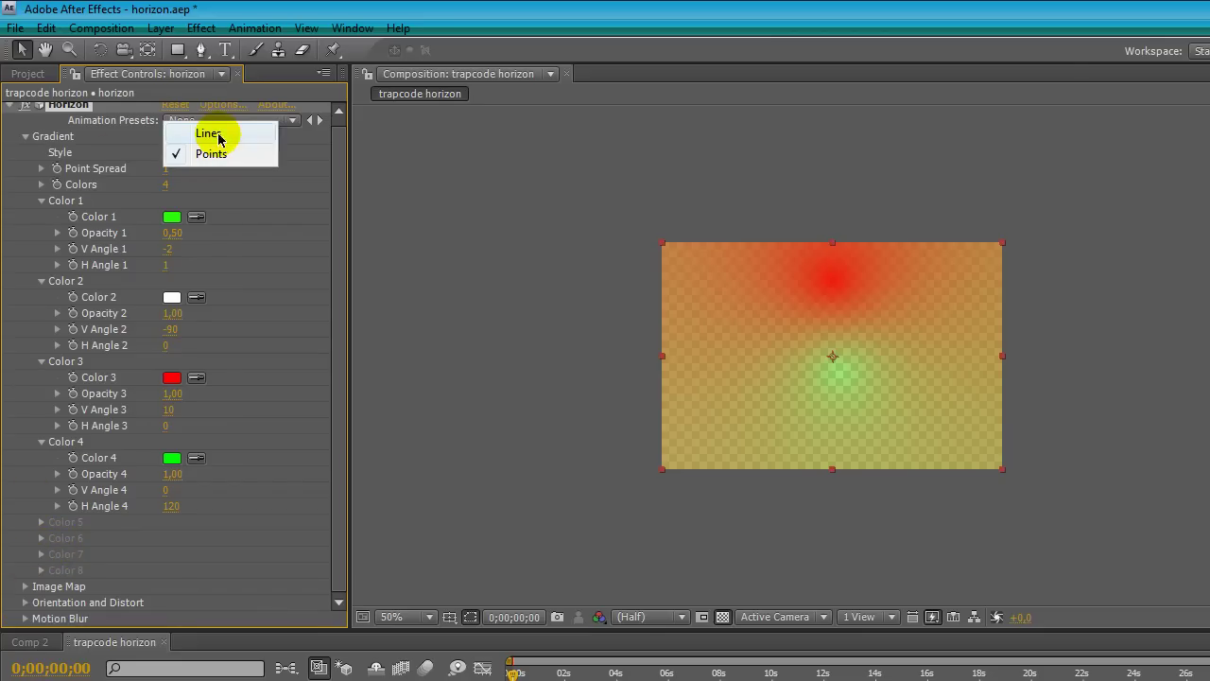
{"action": "left_click", "coordinate": [219, 136]}
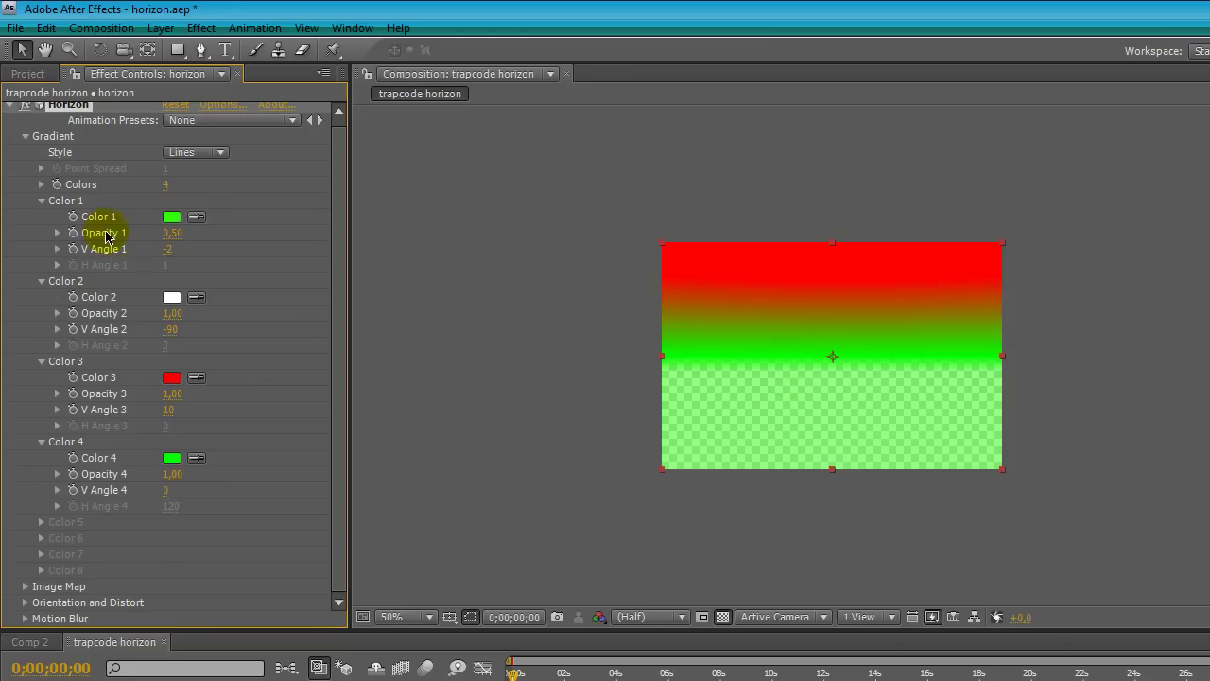
{"action": "scroll", "coordinate": [29, 142], "scroll_direction": "up", "scroll_amount": 1}
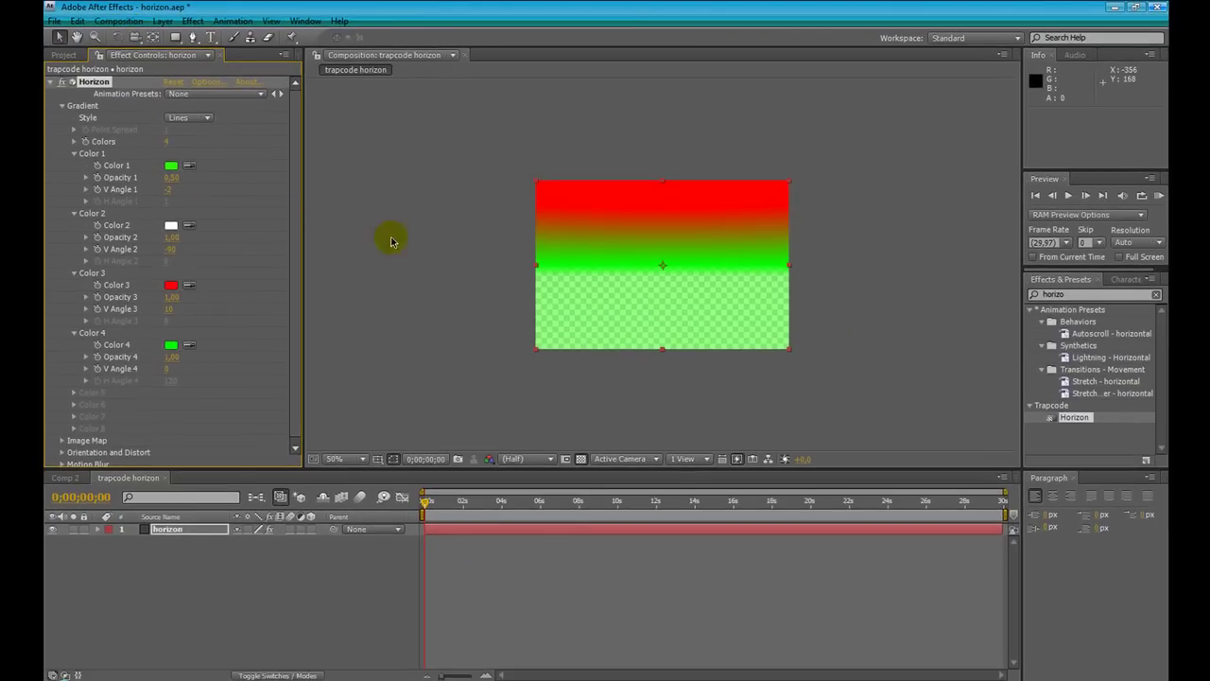
Add Camera 1 to the comp with default camera settings
{"action": "left_click", "coordinate": [427, 268]}
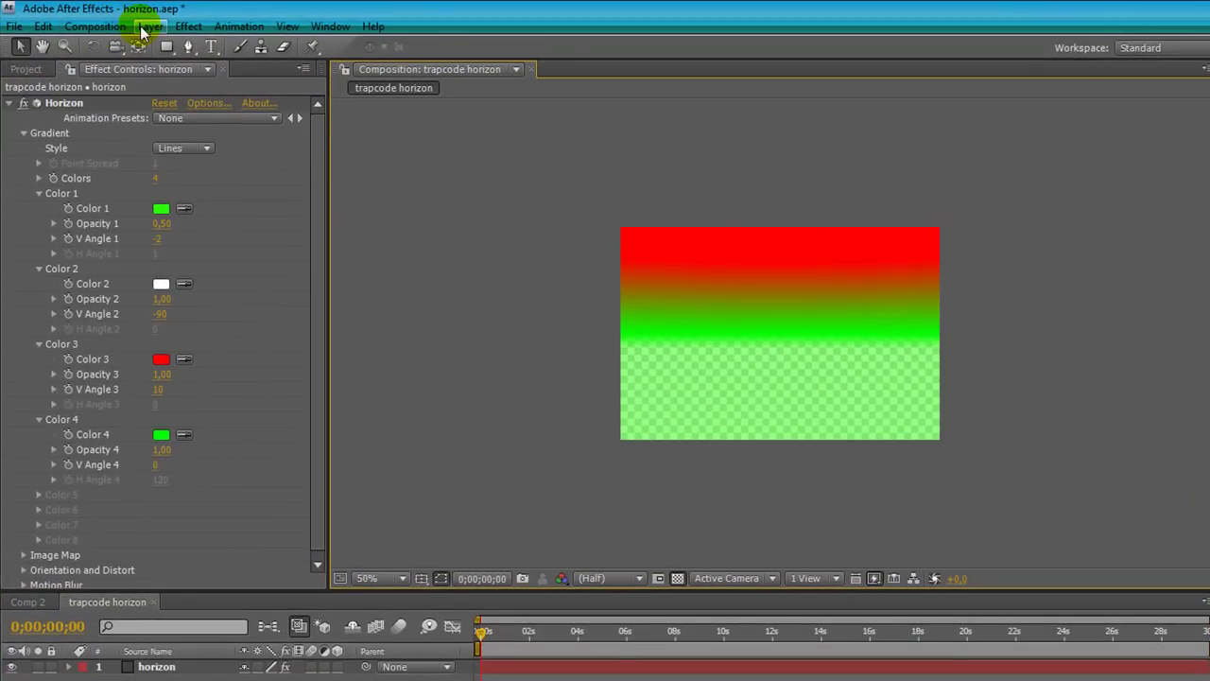
{"action": "left_click", "coordinate": [141, 31]}
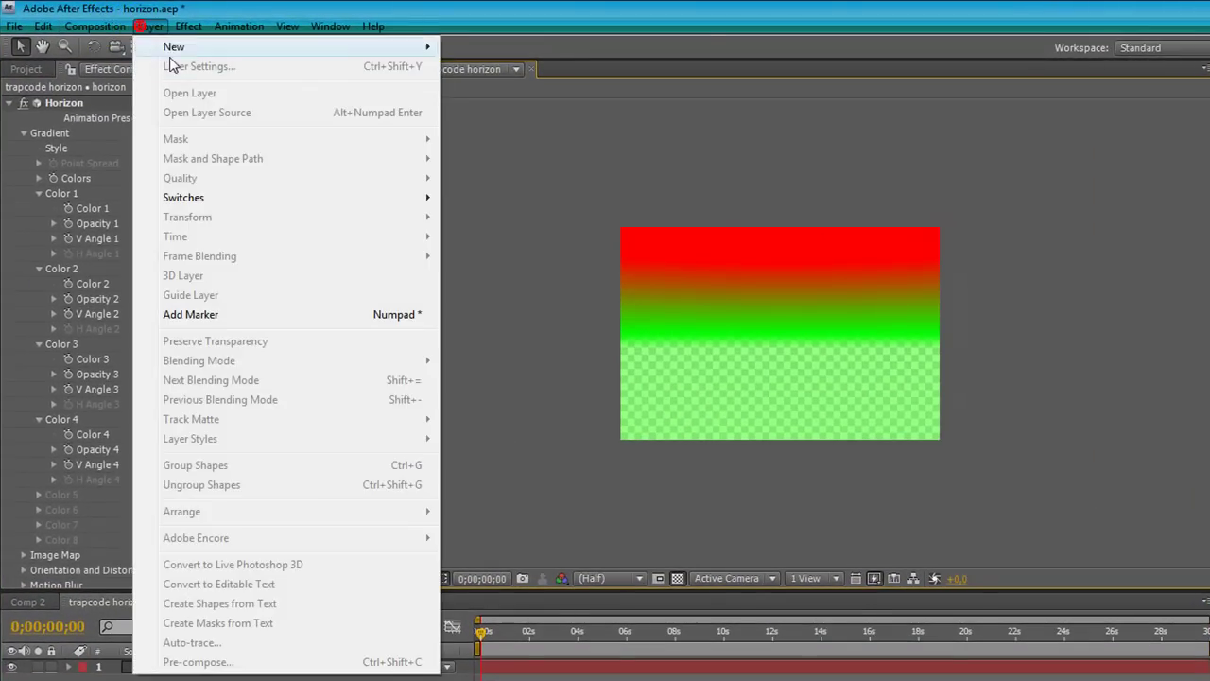
{"action": "mouse_move", "coordinate": [167, 44]}
{"action": "left_click", "coordinate": [472, 102]}
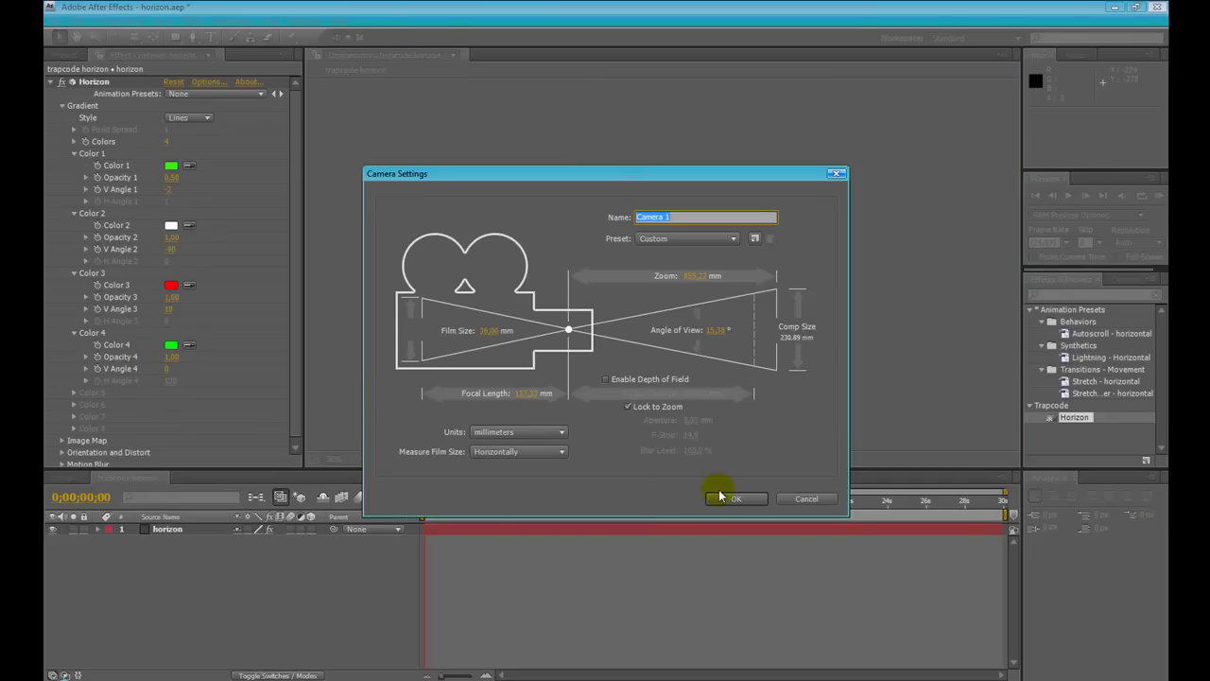
{"action": "left_click", "coordinate": [733, 501]}
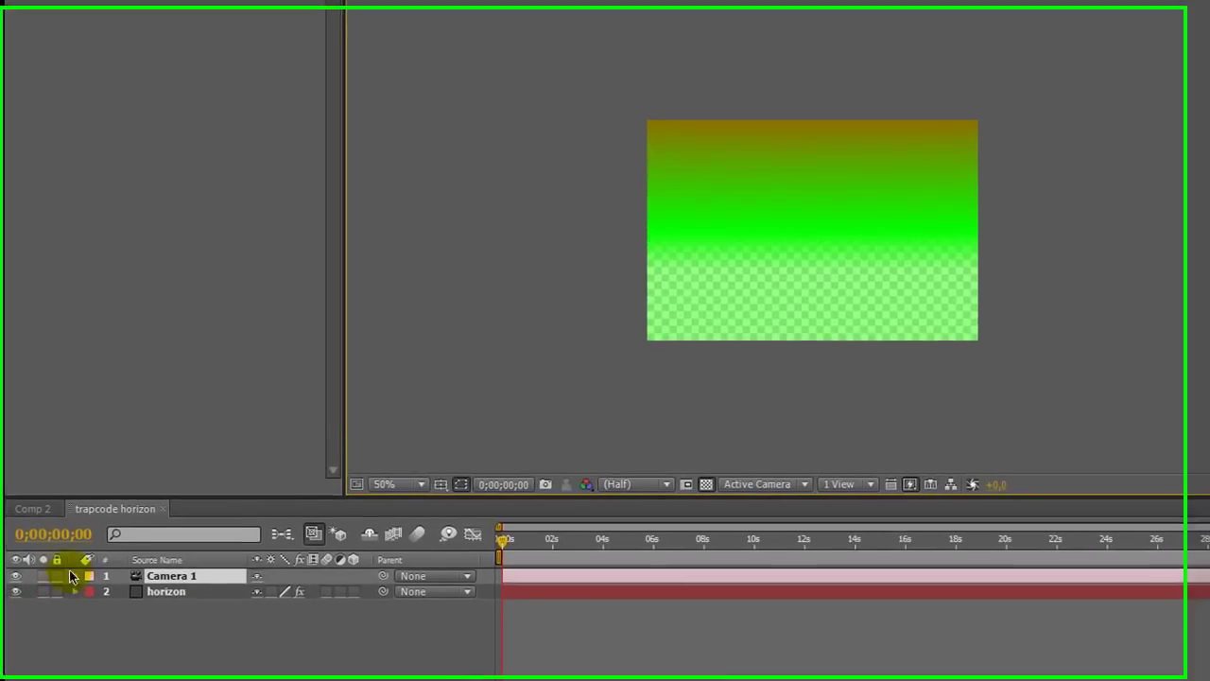
Set keyframes on Camera 1's Point of Interest, Position and Orientation at 0;00;00;00
{"action": "left_click", "coordinate": [74, 576]}
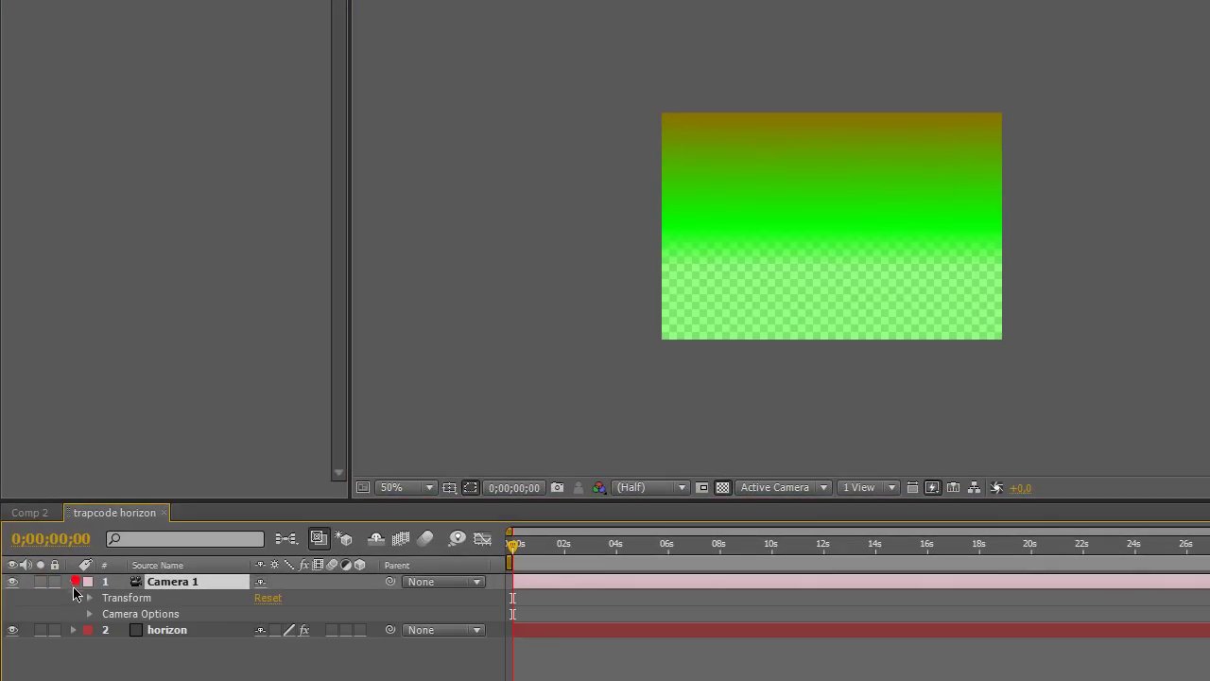
{"action": "left_click", "coordinate": [91, 592]}
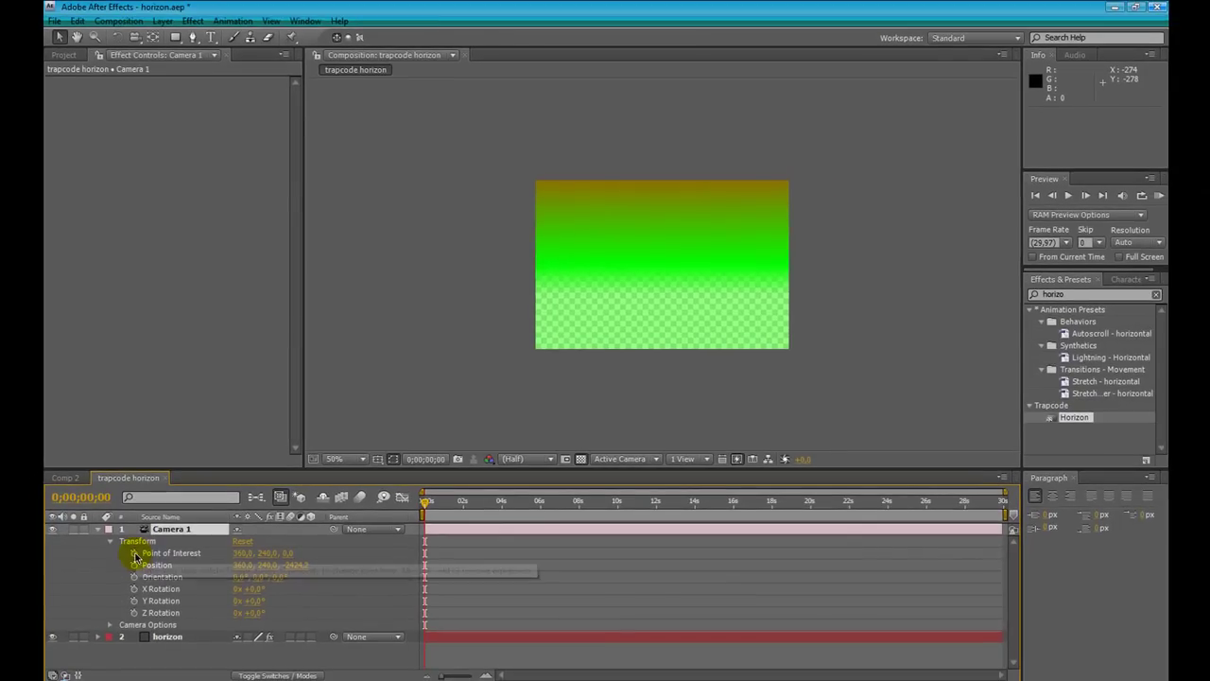
{"action": "left_click", "coordinate": [122, 613]}
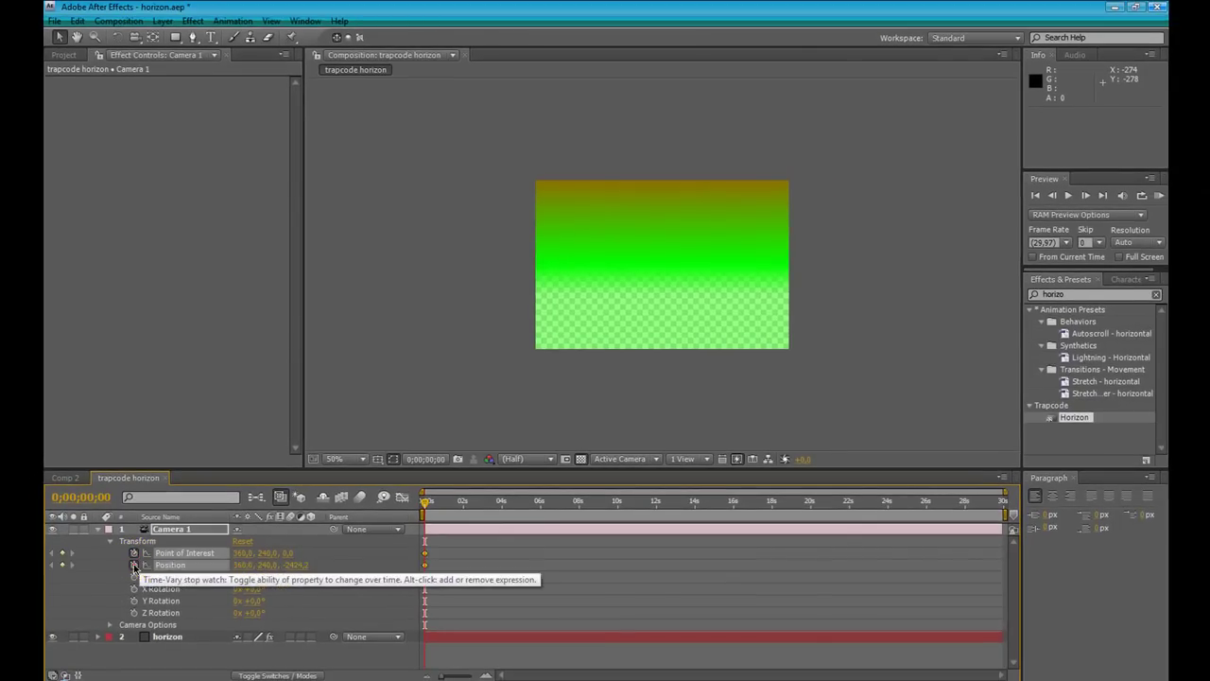
{"action": "left_click", "coordinate": [134, 565]}
{"action": "left_click", "coordinate": [135, 577]}
At 0;00;02;21, orbit the camera upward toward the red sky
{"action": "left_click", "coordinate": [498, 508]}
{"action": "left_click_drag", "start_coordinate": [497, 511], "coordinate": [476, 512]}
{"action": "left_click_drag", "start_coordinate": [136, 42], "coordinate": [179, 54]}
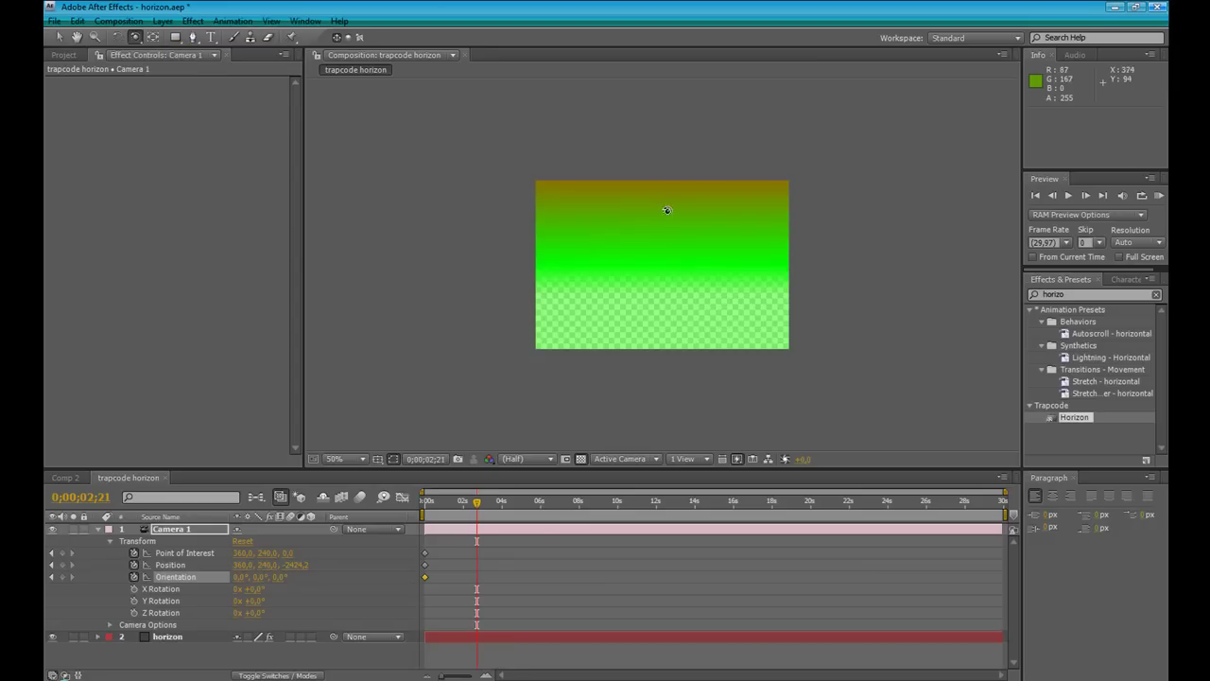
{"action": "left_click_drag", "start_coordinate": [664, 210], "coordinate": [595, 217]}
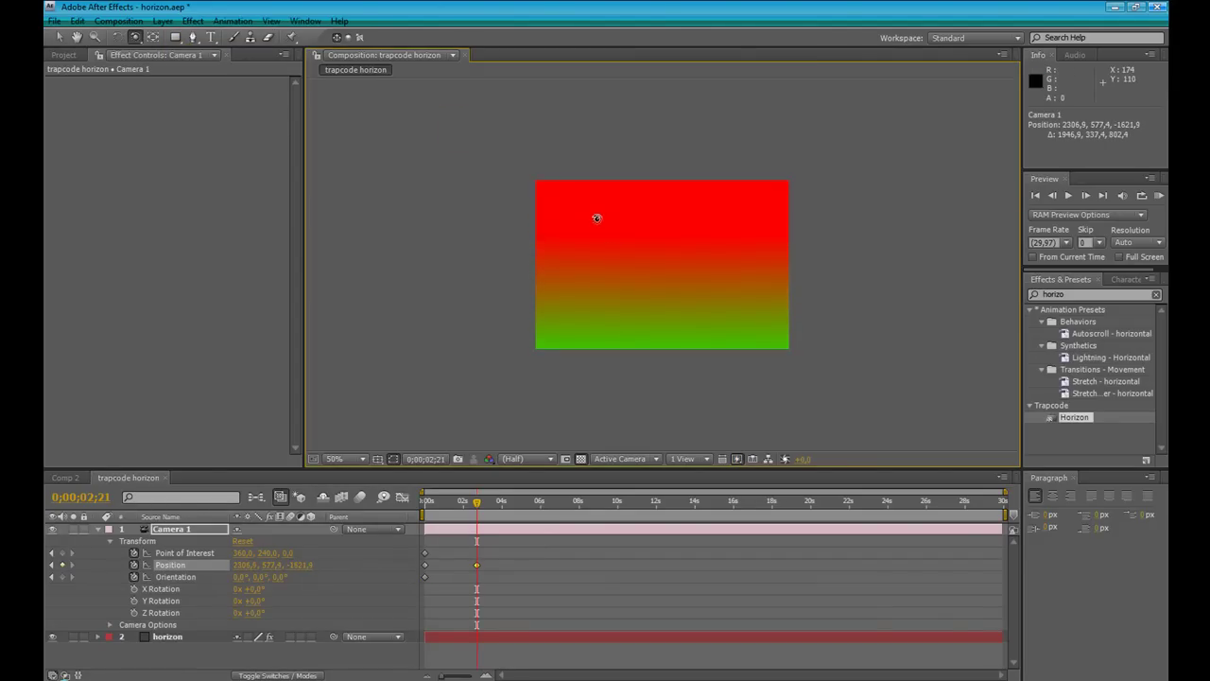
{"action": "left_click", "coordinate": [554, 408]}
Preview the camera move from the start and collapse Camera 1's transform properties
{"action": "left_click_drag", "start_coordinate": [445, 510], "coordinate": [424, 502]}
{"action": "key", "text": "space"}
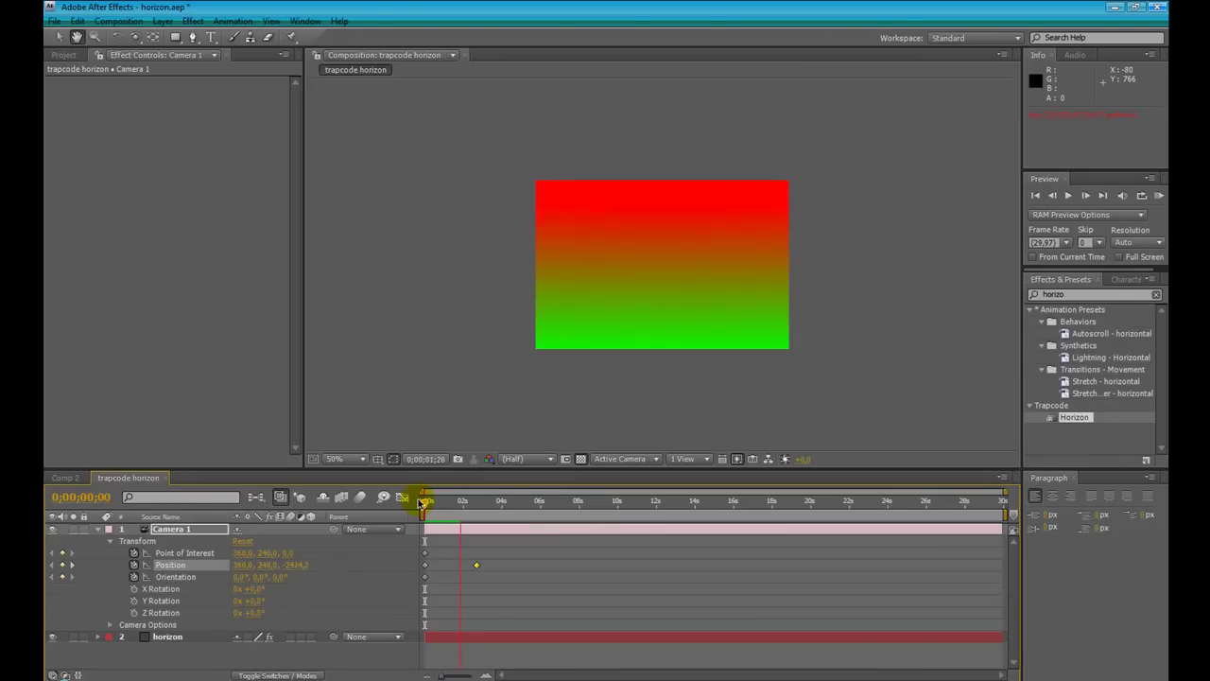
{"action": "key", "text": "space"}
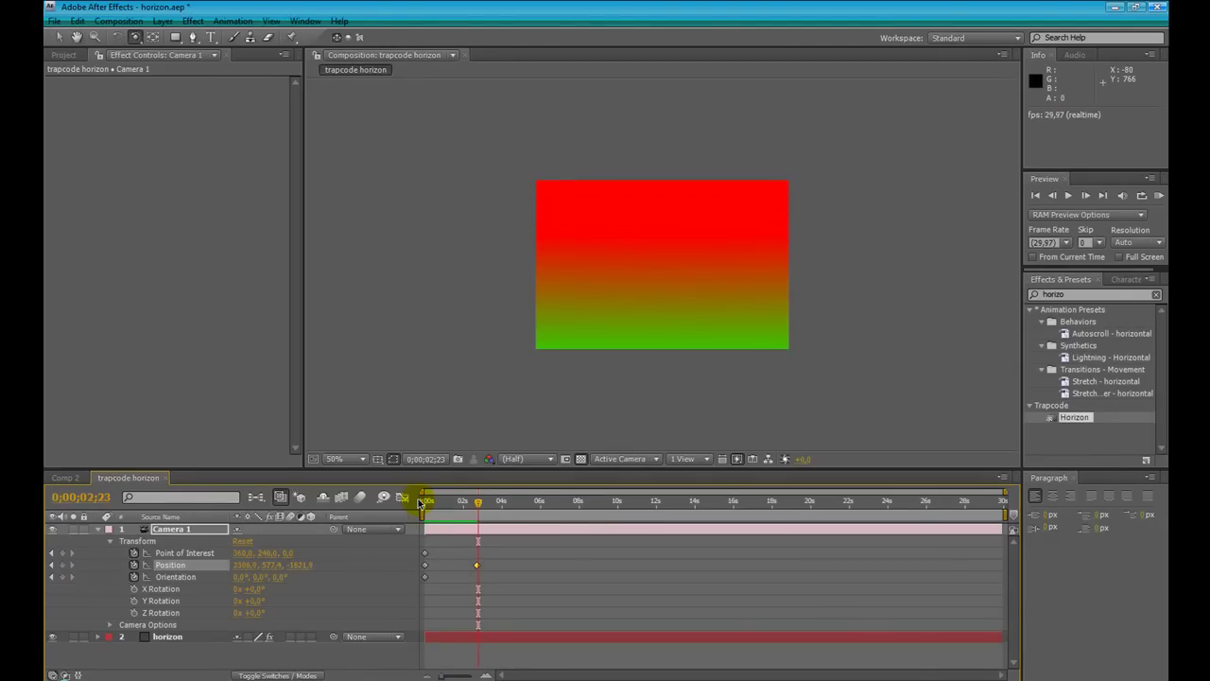
{"action": "left_click", "coordinate": [98, 529]}
{"action": "left_click", "coordinate": [60, 37]}
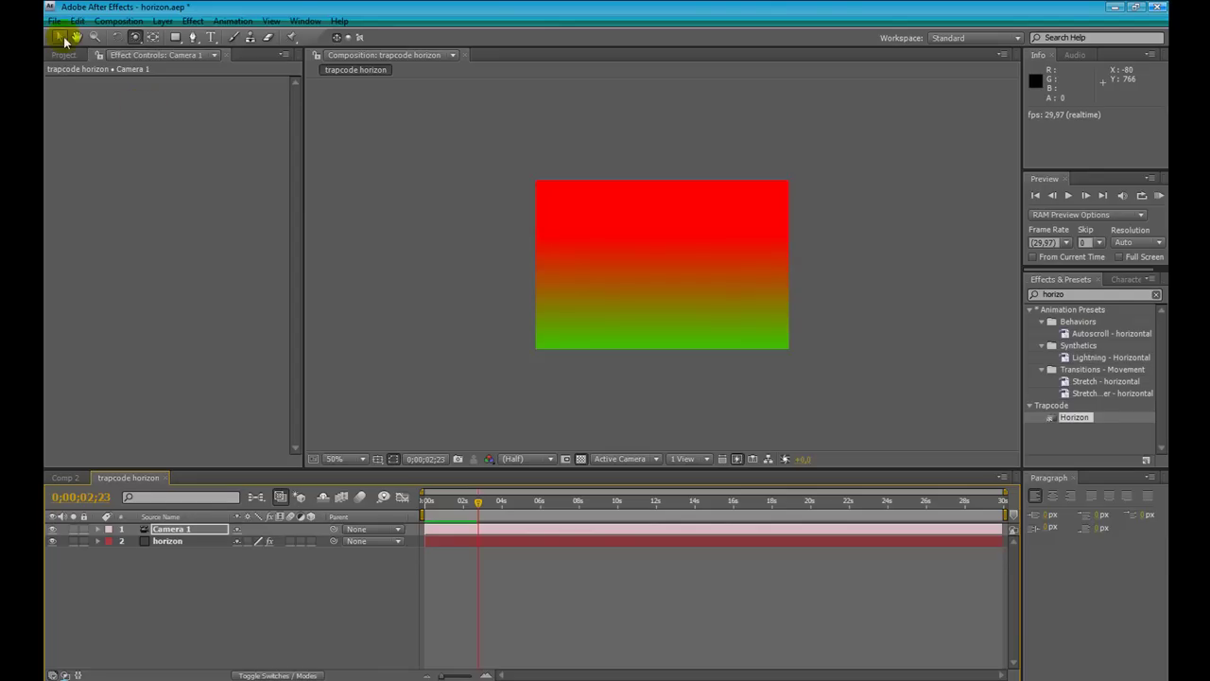
{"action": "left_click_drag", "start_coordinate": [478, 501], "coordinate": [424, 501]}
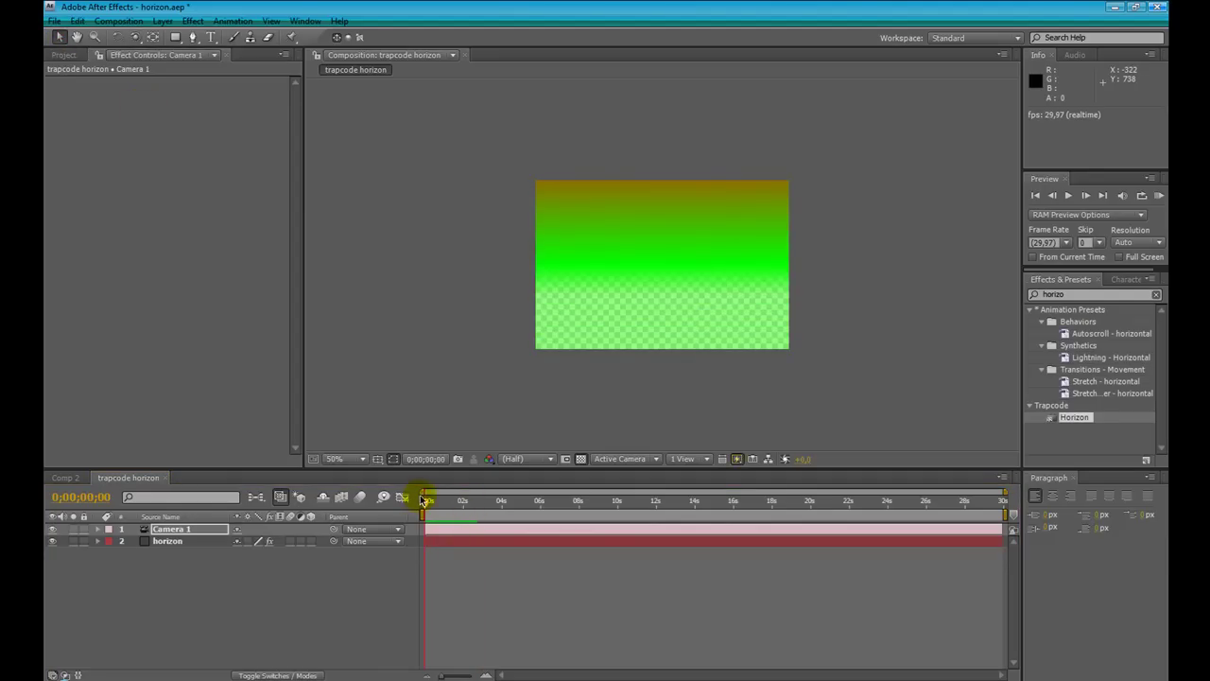
Select the horizon layer and review its Horizon effect settings
{"action": "left_click", "coordinate": [494, 544]}
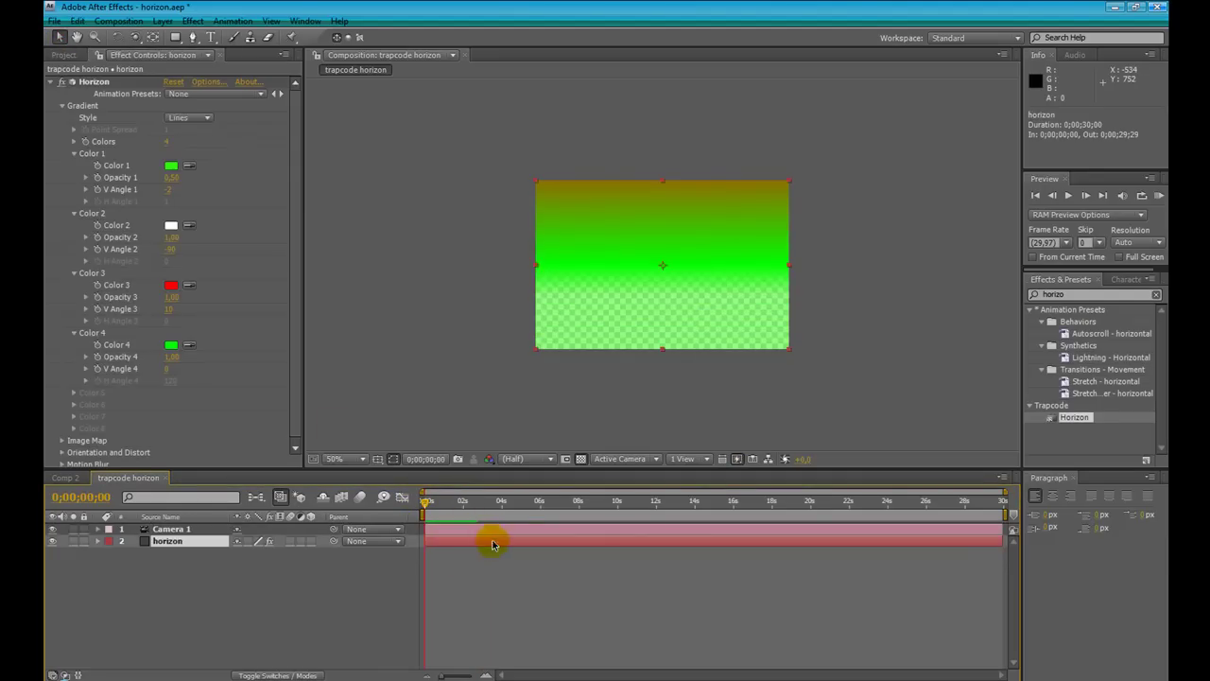
{"action": "scroll", "coordinate": [51, 441], "scroll_direction": "down", "scroll_amount": 1}
{"action": "scroll", "coordinate": [59, 438], "scroll_direction": "up", "scroll_amount": 1}
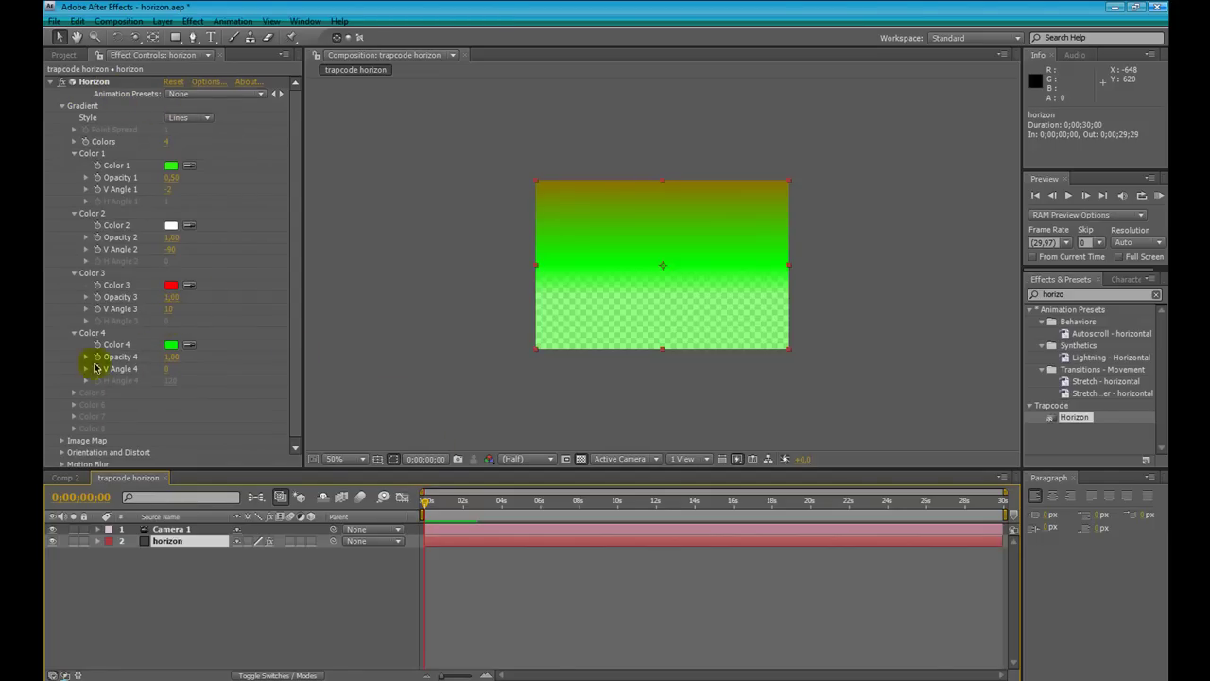
{"action": "left_click", "coordinate": [102, 442]}
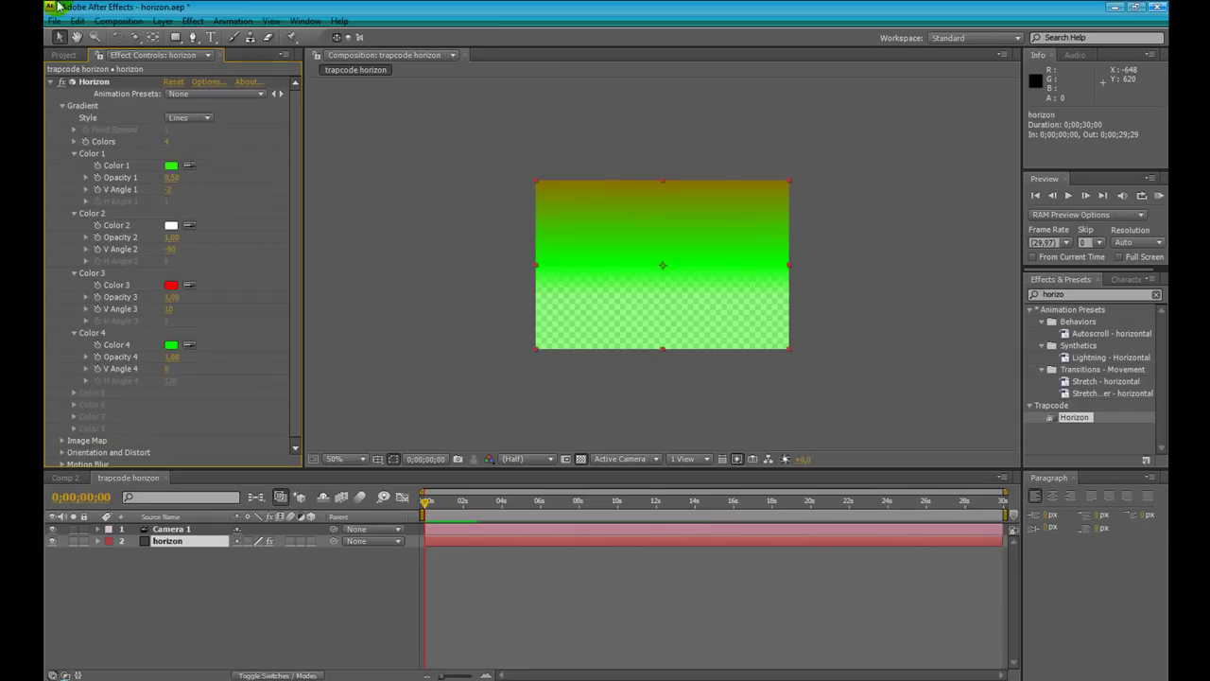
Import Autumn Leaves.jpg, add it as the comp's top layer, and hide it
{"action": "left_click", "coordinate": [55, 21]}
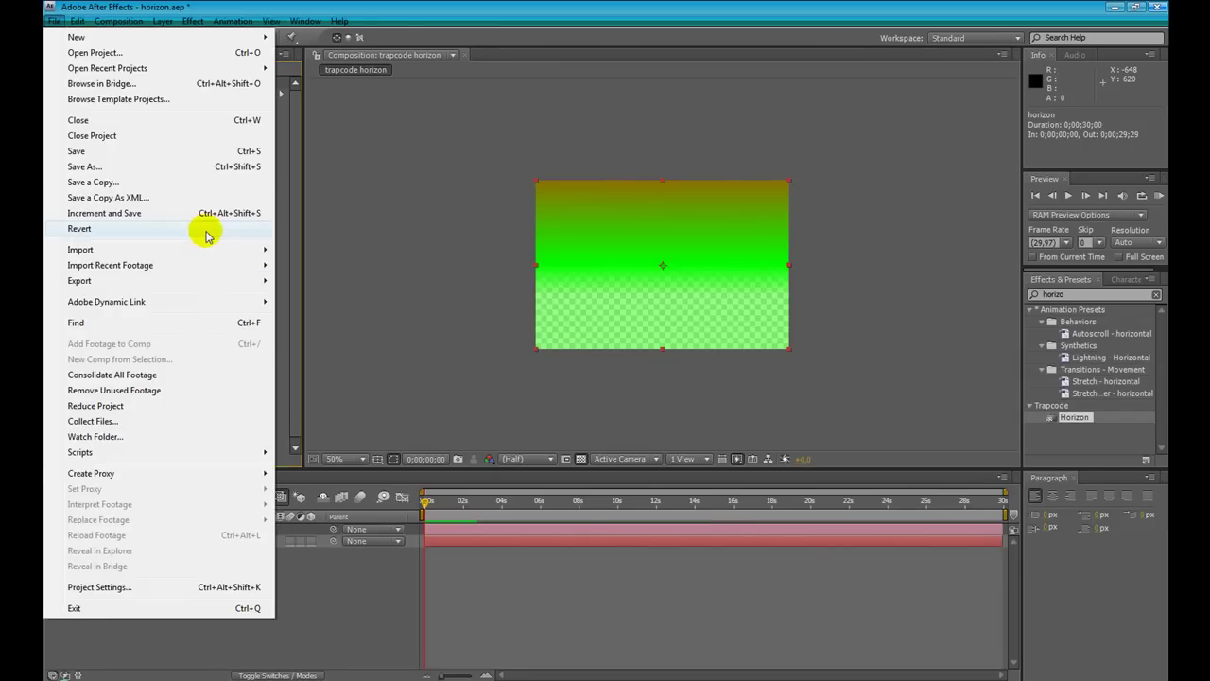
{"action": "mouse_move", "coordinate": [255, 248]}
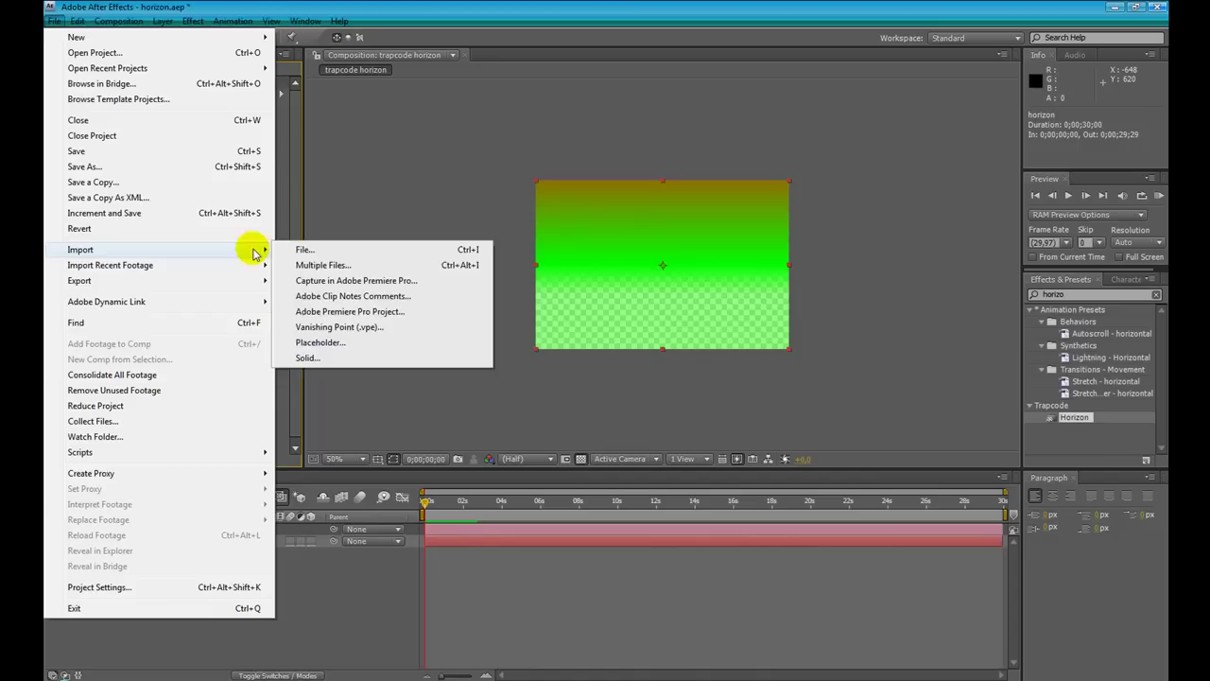
{"action": "left_click", "coordinate": [305, 249]}
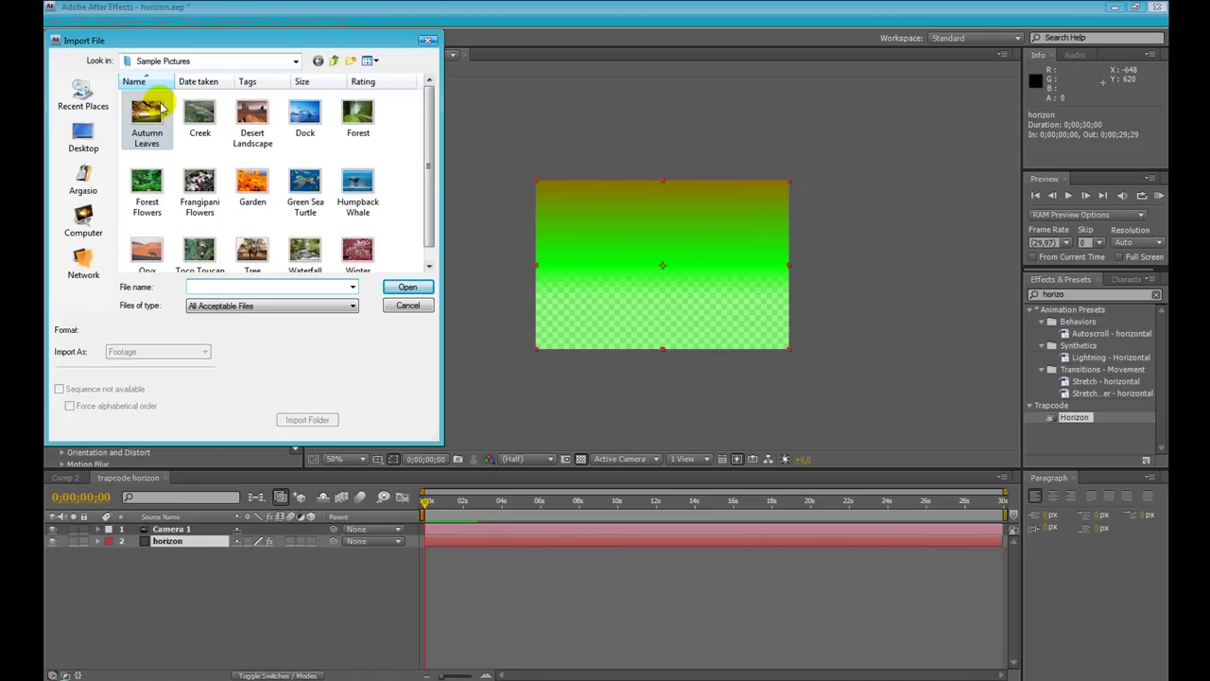
{"action": "left_click", "coordinate": [153, 111]}
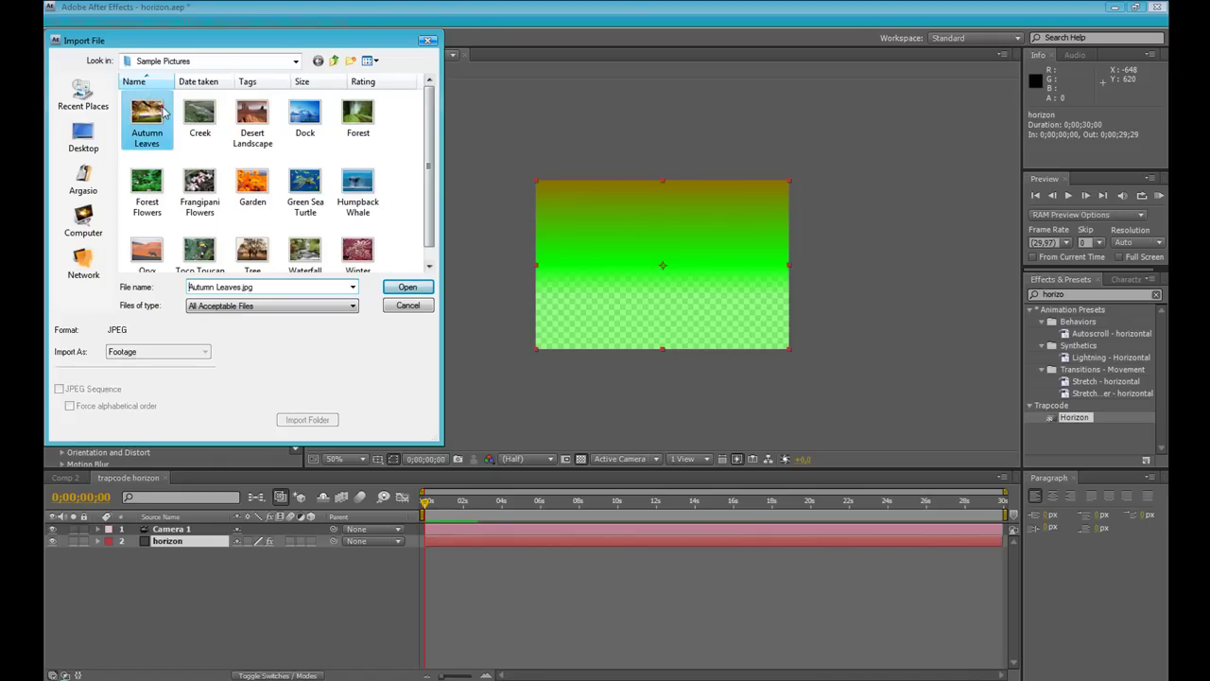
{"action": "left_click", "coordinate": [404, 287]}
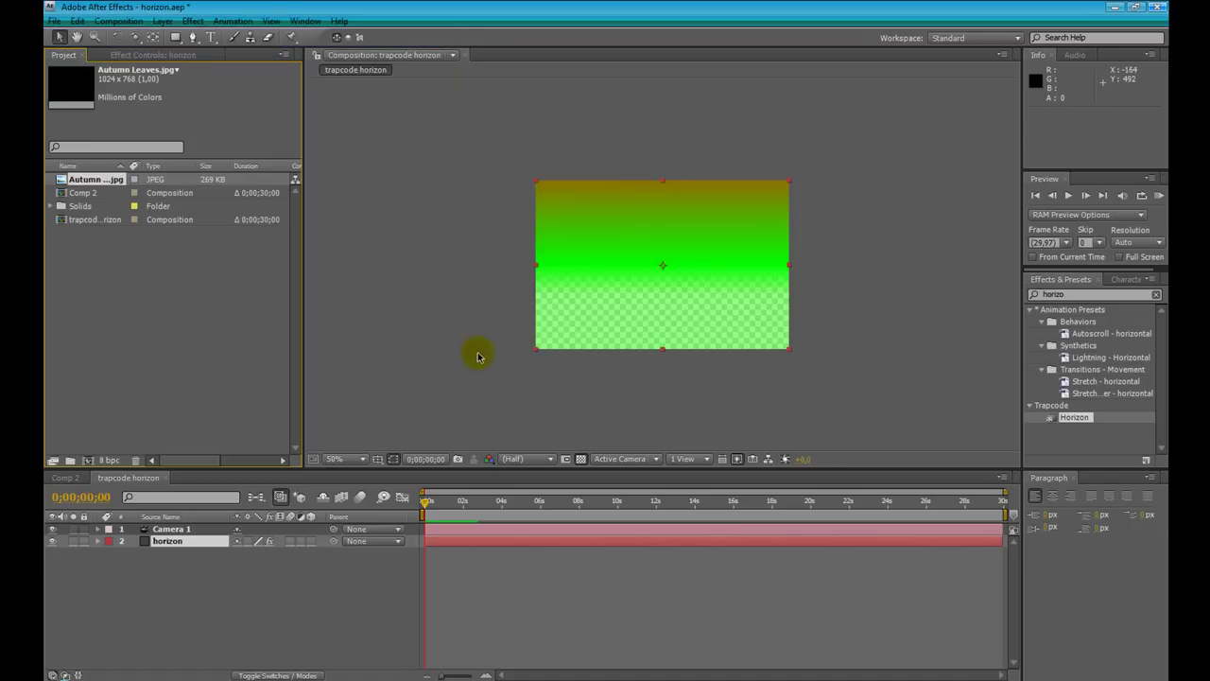
{"action": "left_click_drag", "start_coordinate": [95, 180], "coordinate": [662, 265]}
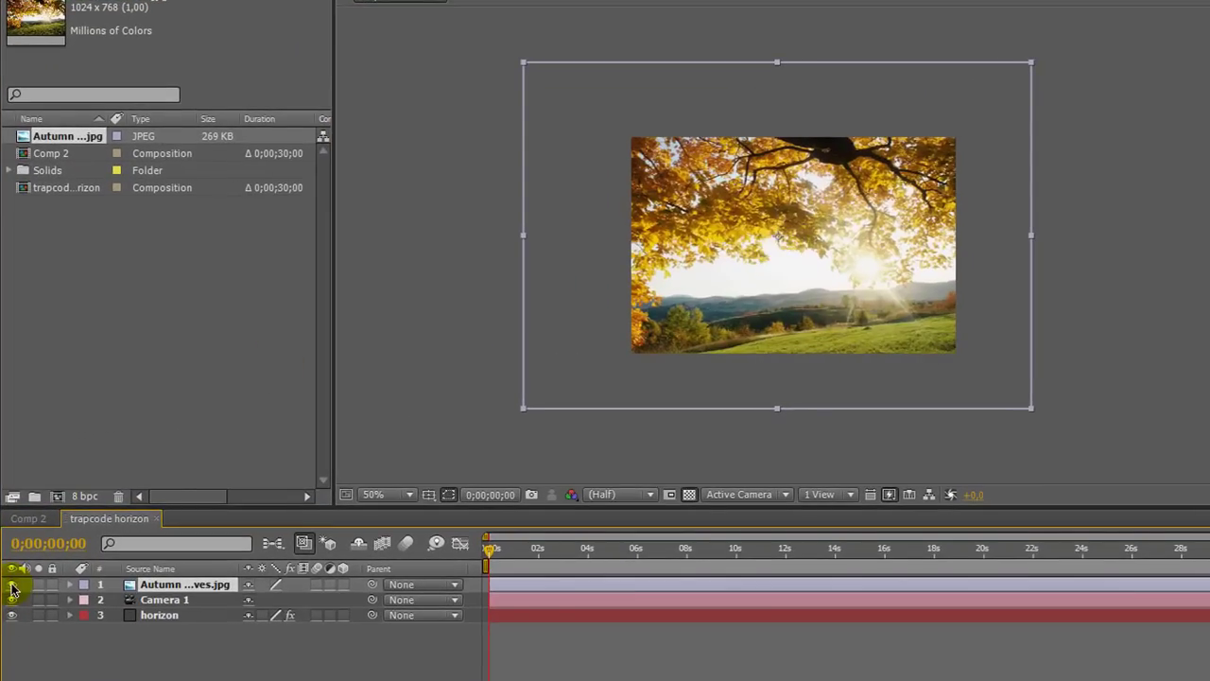
{"action": "left_click", "coordinate": [13, 586]}
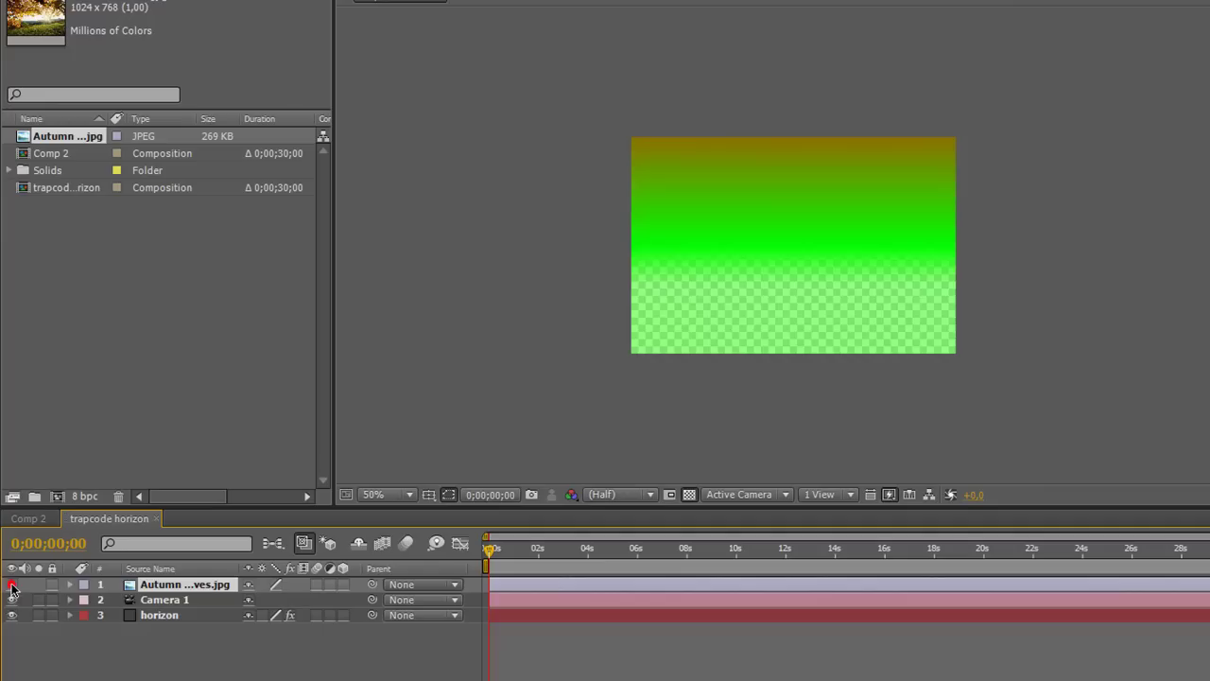
Set the horizon layer's Horizon Image Map source to Autumn Leaves.jpg
{"action": "left_click", "coordinate": [161, 612]}
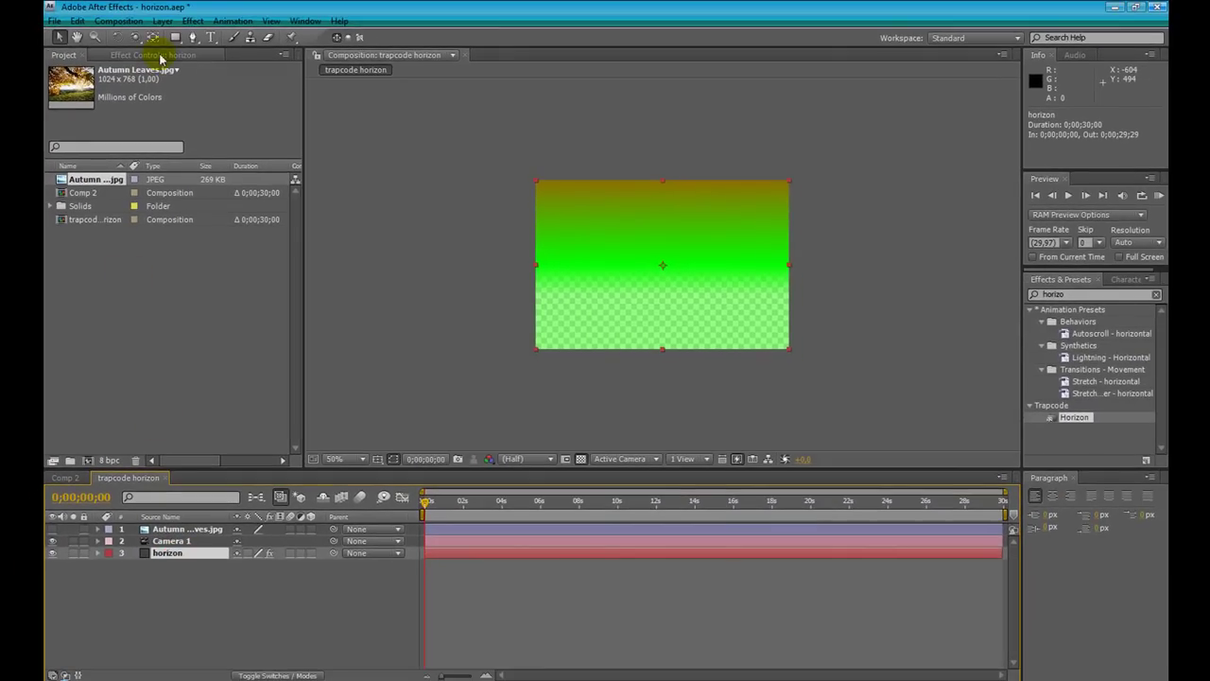
{"action": "left_click", "coordinate": [142, 0]}
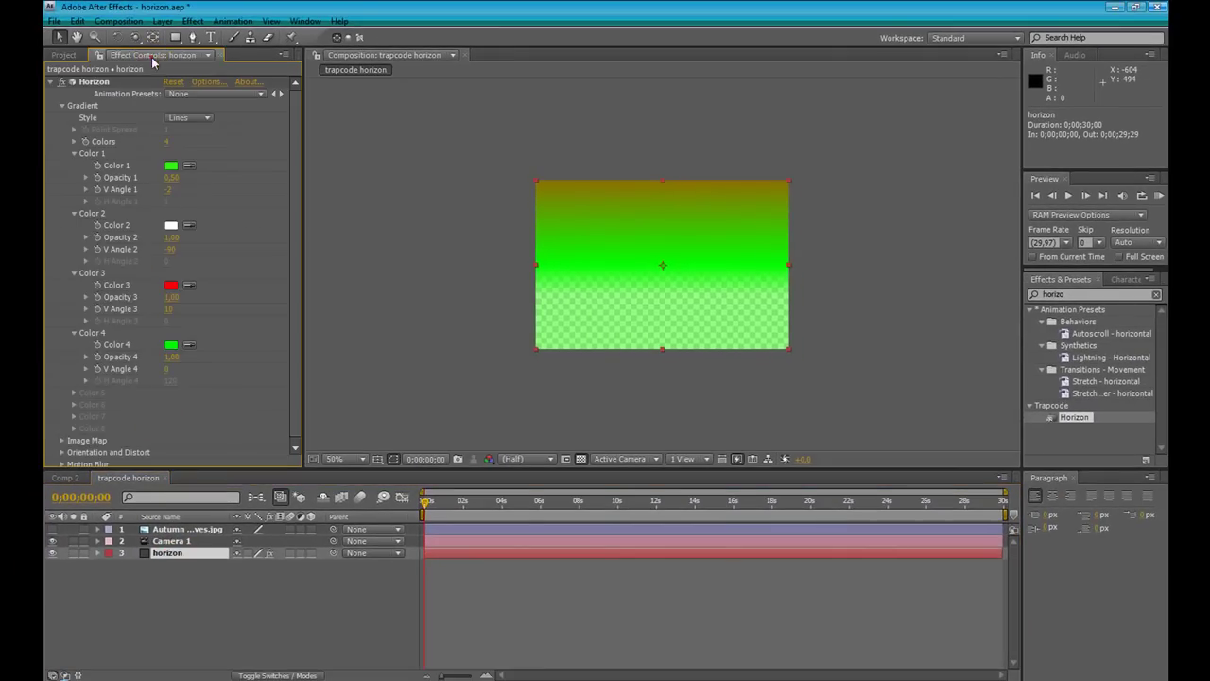
{"action": "left_click", "coordinate": [63, 442]}
{"action": "left_click", "coordinate": [176, 401]}
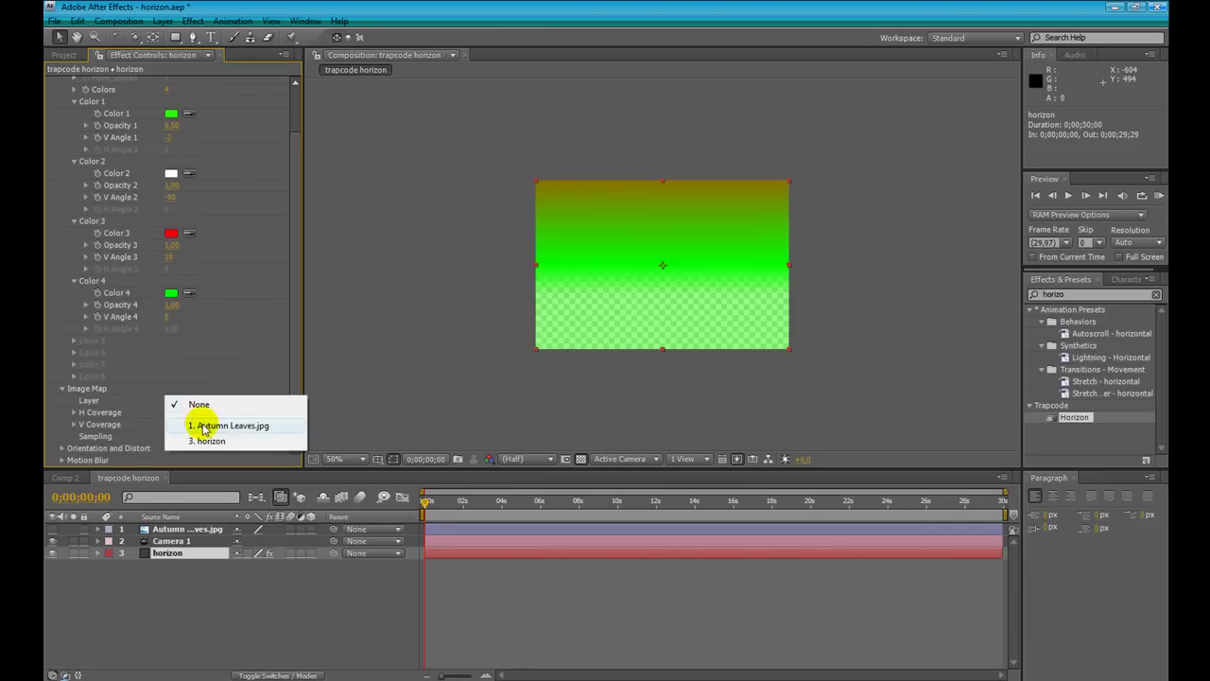
{"action": "left_click", "coordinate": [205, 427]}
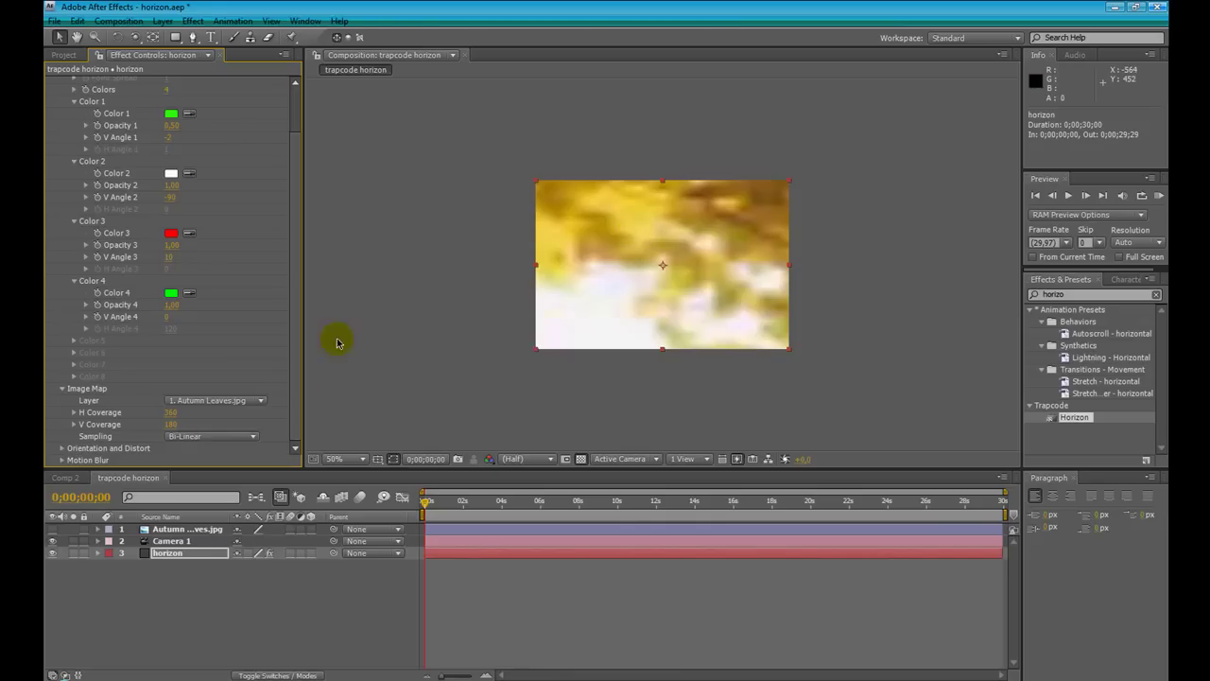
Orbit the camera around the Autumn Leaves panorama to inspect the 360 by 180 wrap
{"action": "left_click", "coordinate": [135, 37]}
{"action": "left_click_drag", "start_coordinate": [676, 234], "coordinate": [695, 251]}
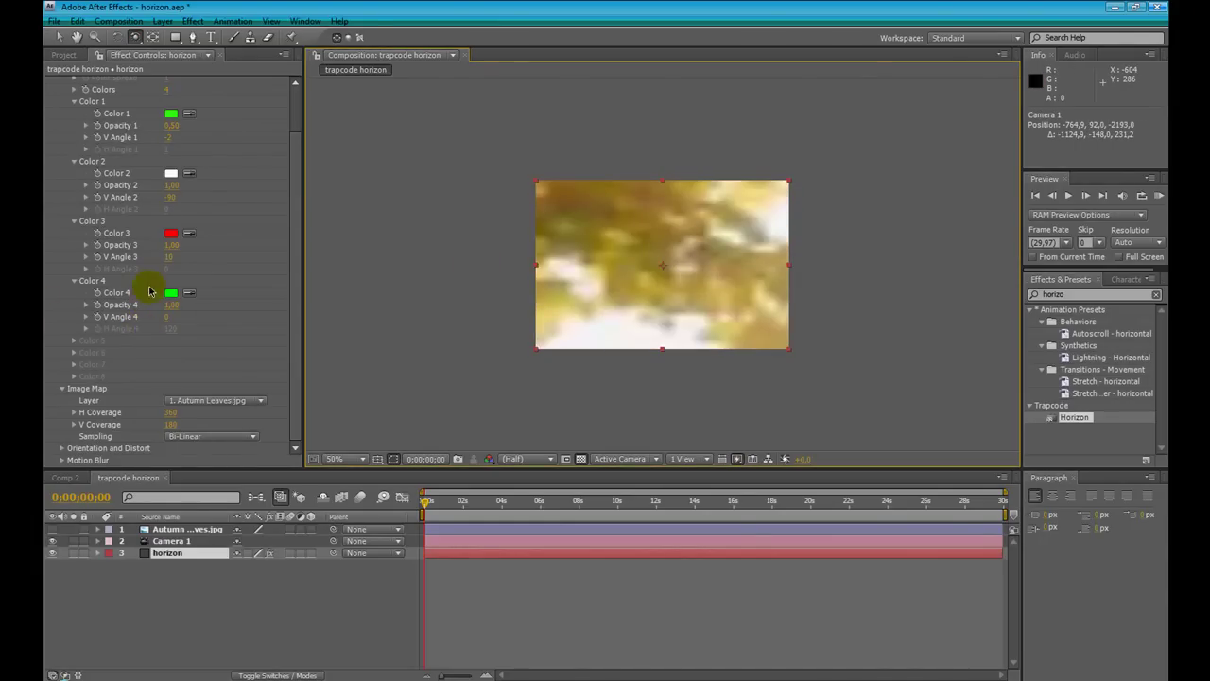
{"action": "left_click_drag", "start_coordinate": [508, 275], "coordinate": [637, 267]}
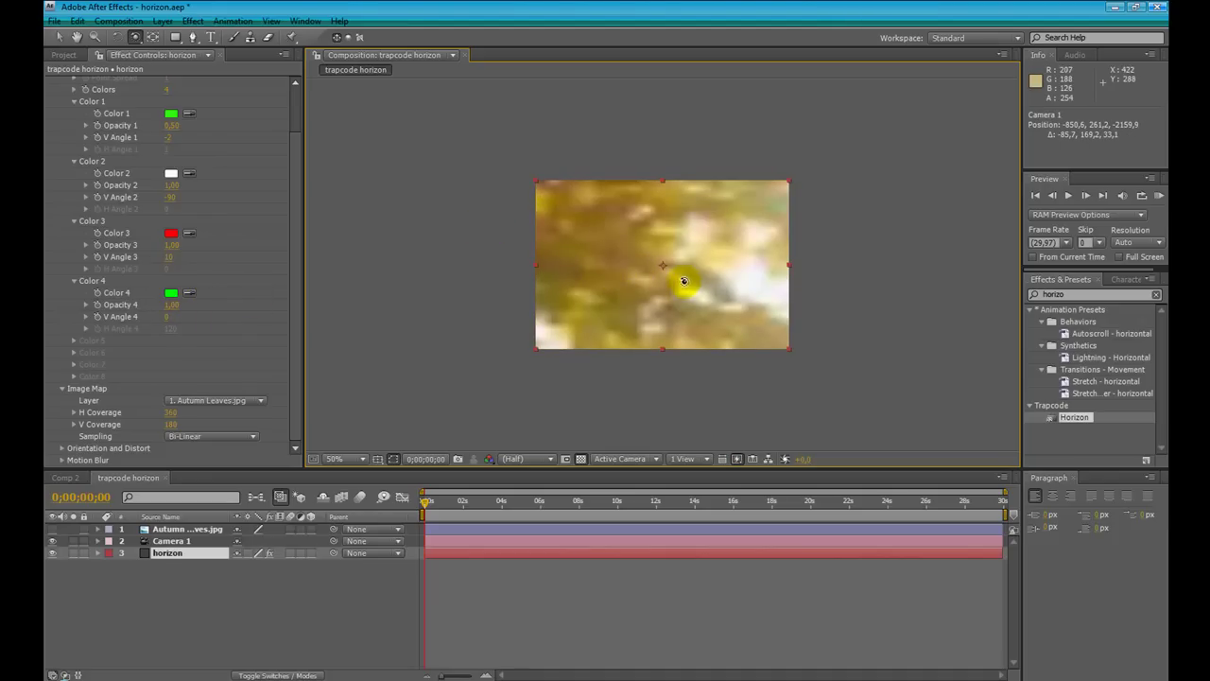
{"action": "left_click_drag", "start_coordinate": [683, 281], "coordinate": [633, 283]}
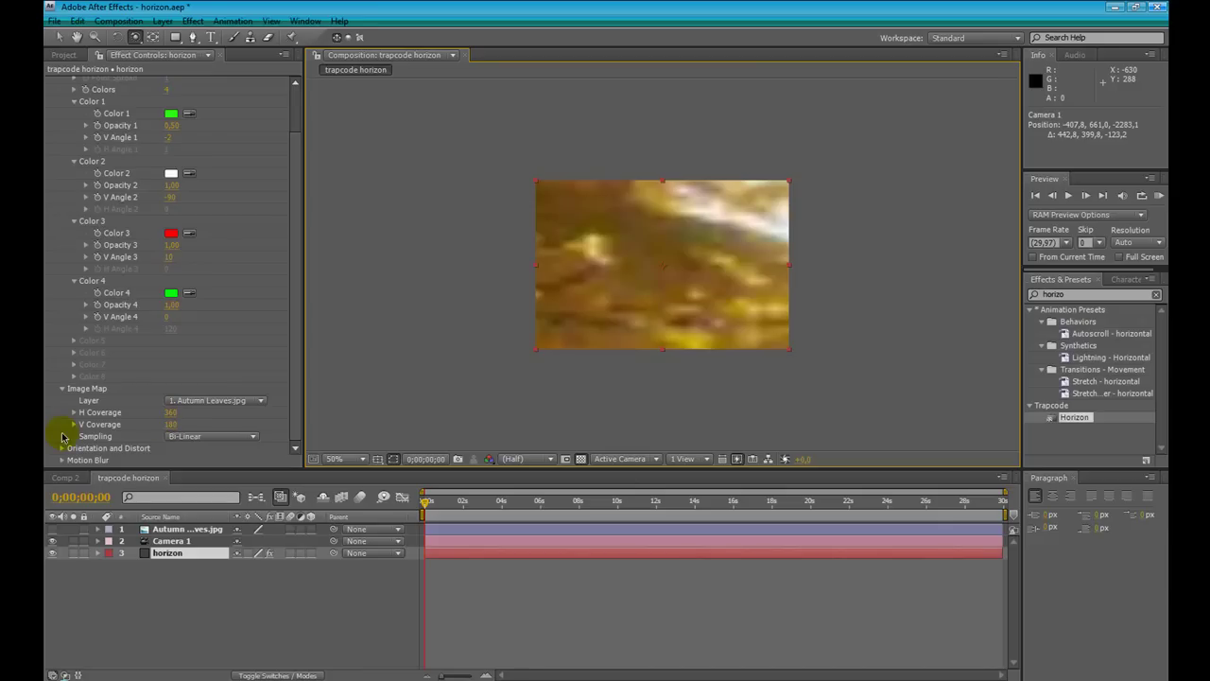
{"action": "left_click", "coordinate": [171, 413]}
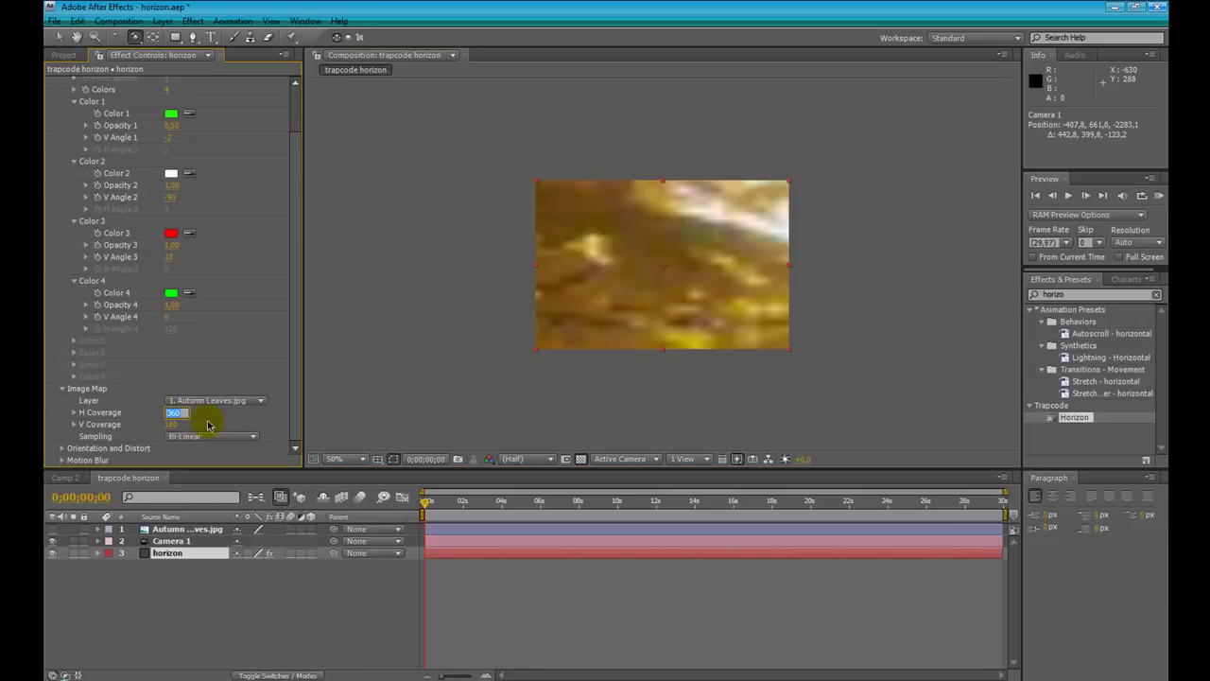
Set image map coverage to H 180 and V 90, orbit to check, then reselect the horizon layer
{"action": "left_click", "coordinate": [176, 413]}
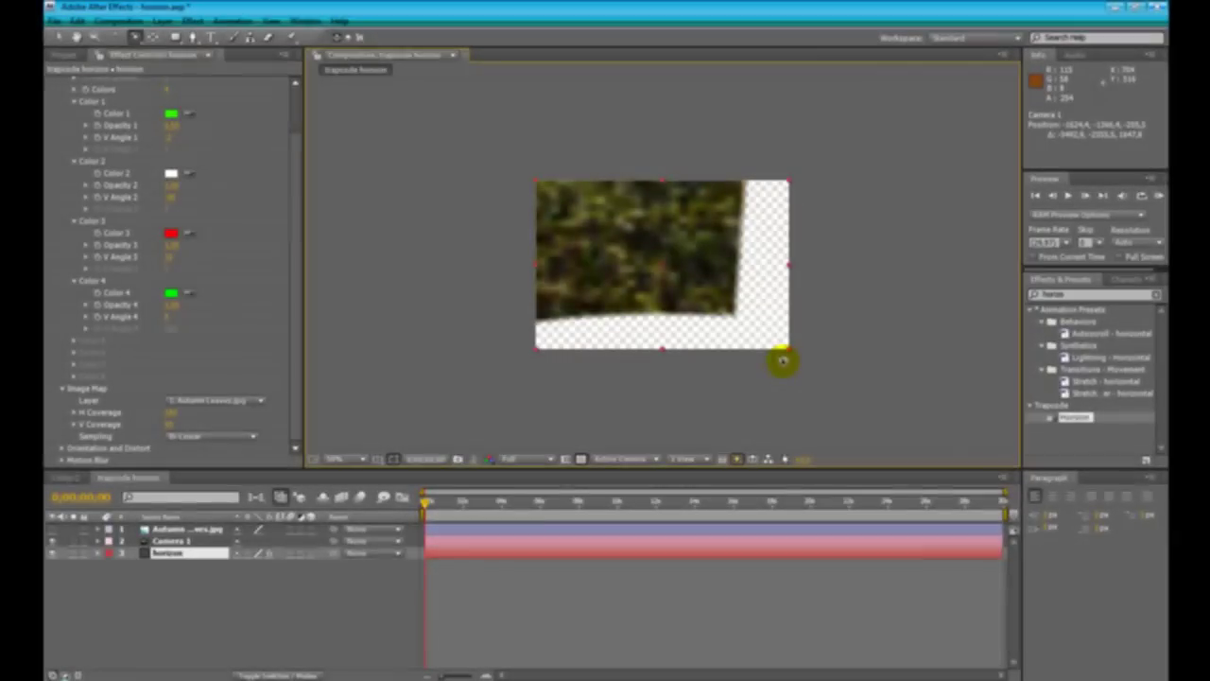
{"action": "left_click_drag", "start_coordinate": [783, 360], "coordinate": [585, 325]}
{"action": "left_click", "coordinate": [58, 37]}
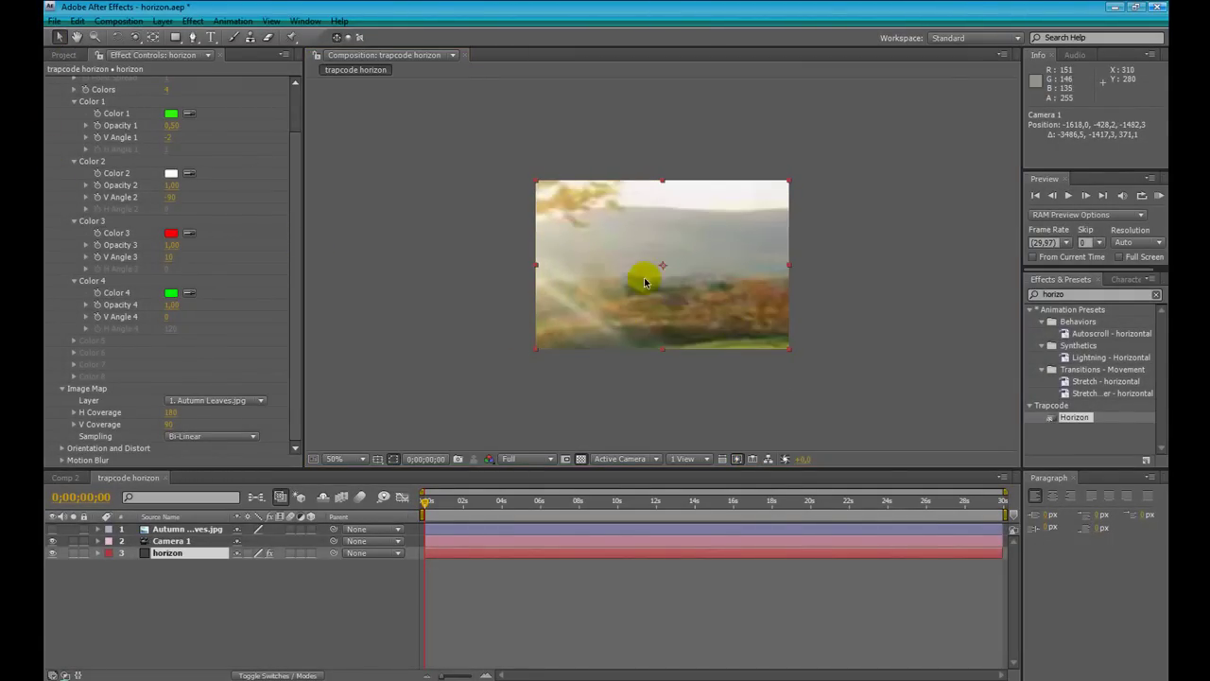
{"action": "left_click", "coordinate": [146, 387]}
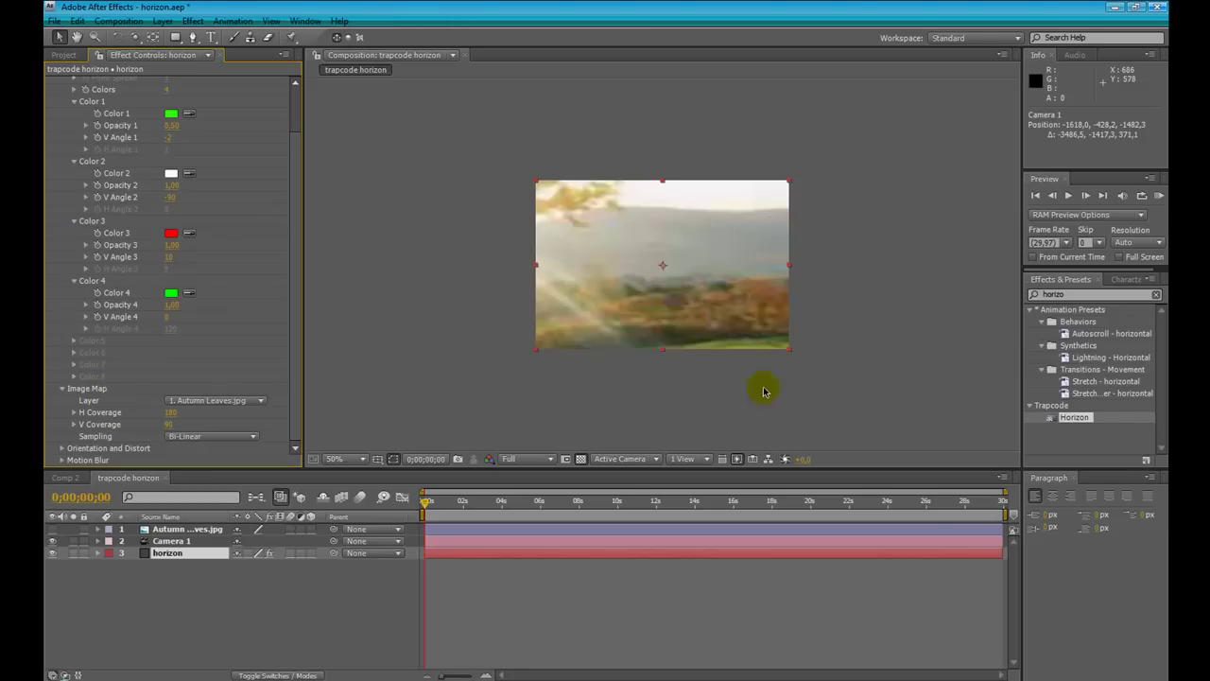
{"action": "left_click", "coordinate": [171, 531]}
{"action": "left_click", "coordinate": [171, 532]}
{"action": "left_click", "coordinate": [176, 554]}
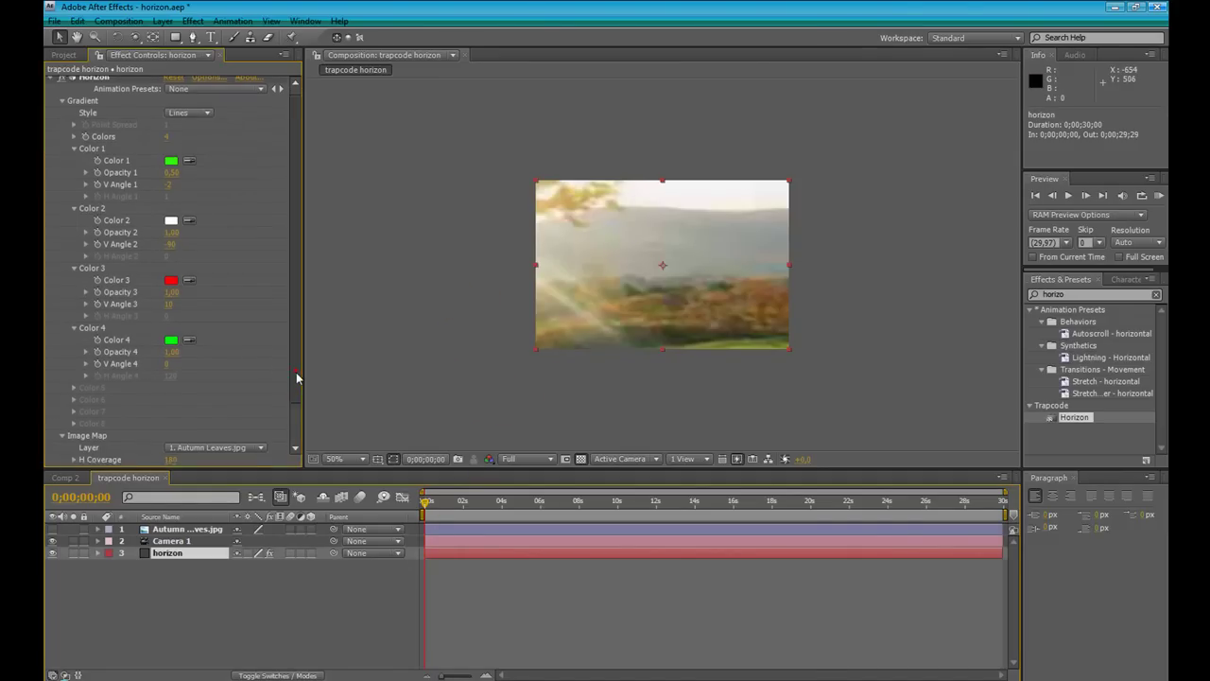
{"action": "left_click_drag", "start_coordinate": [296, 373], "coordinate": [293, 410]}
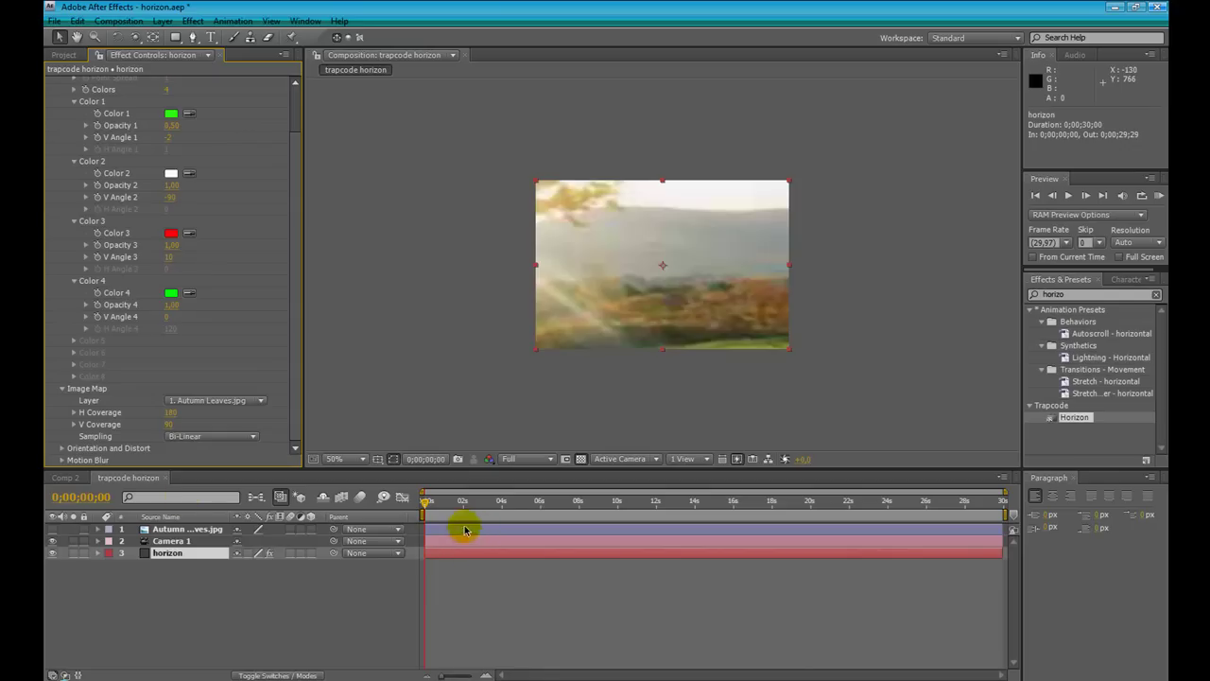
Set Horizon's X Rotation to -2°, Straighten to 81 and Scatter to 714
{"action": "left_click", "coordinate": [61, 453]}
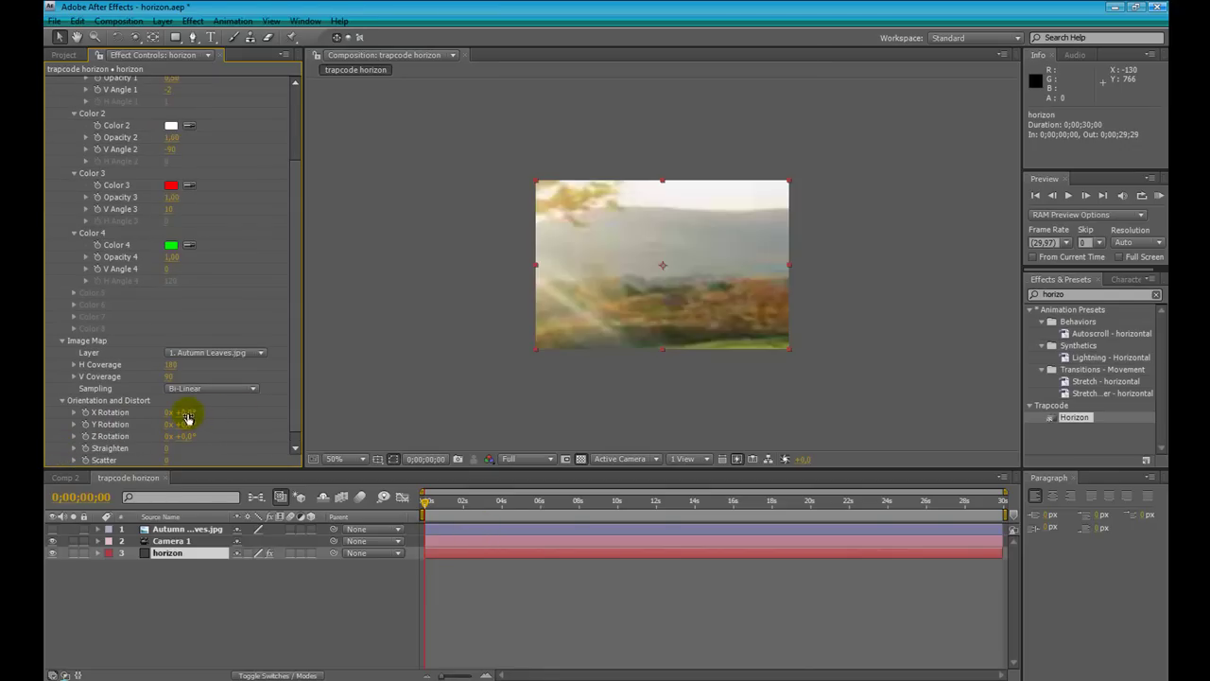
{"action": "scroll", "coordinate": [188, 425], "scroll_direction": "down", "scroll_amount": 1}
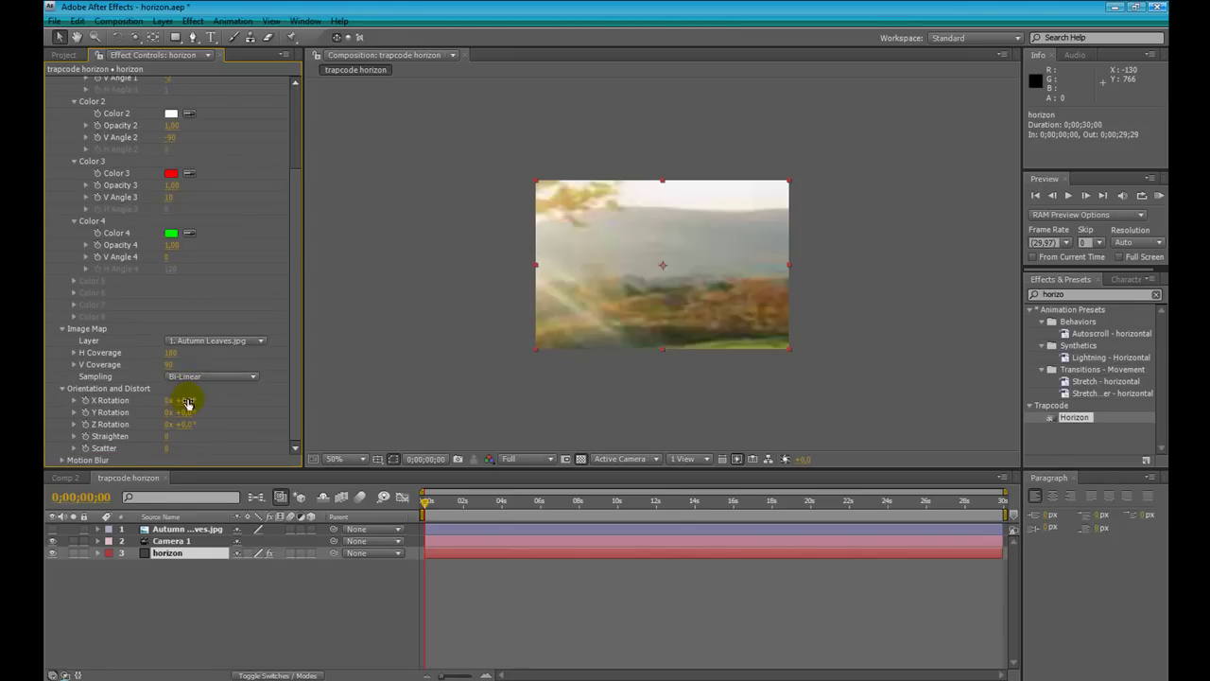
{"action": "left_click_drag", "start_coordinate": [188, 403], "coordinate": [188, 403]}
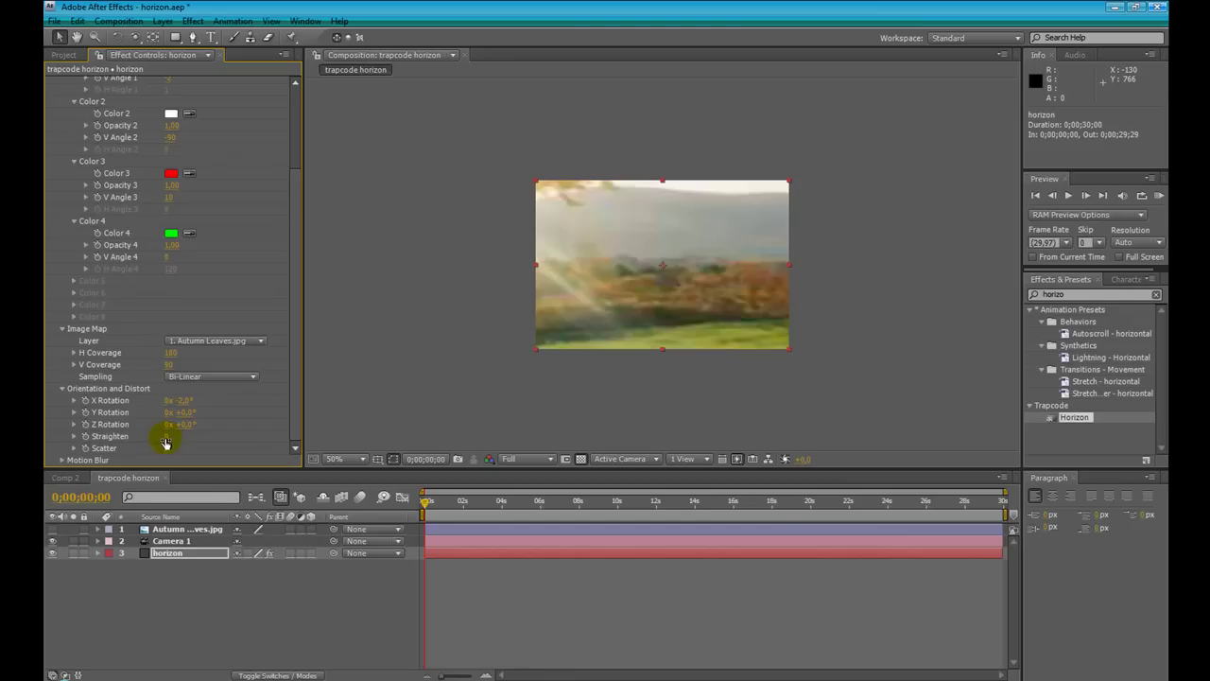
{"action": "left_click_drag", "start_coordinate": [168, 437], "coordinate": [224, 419]}
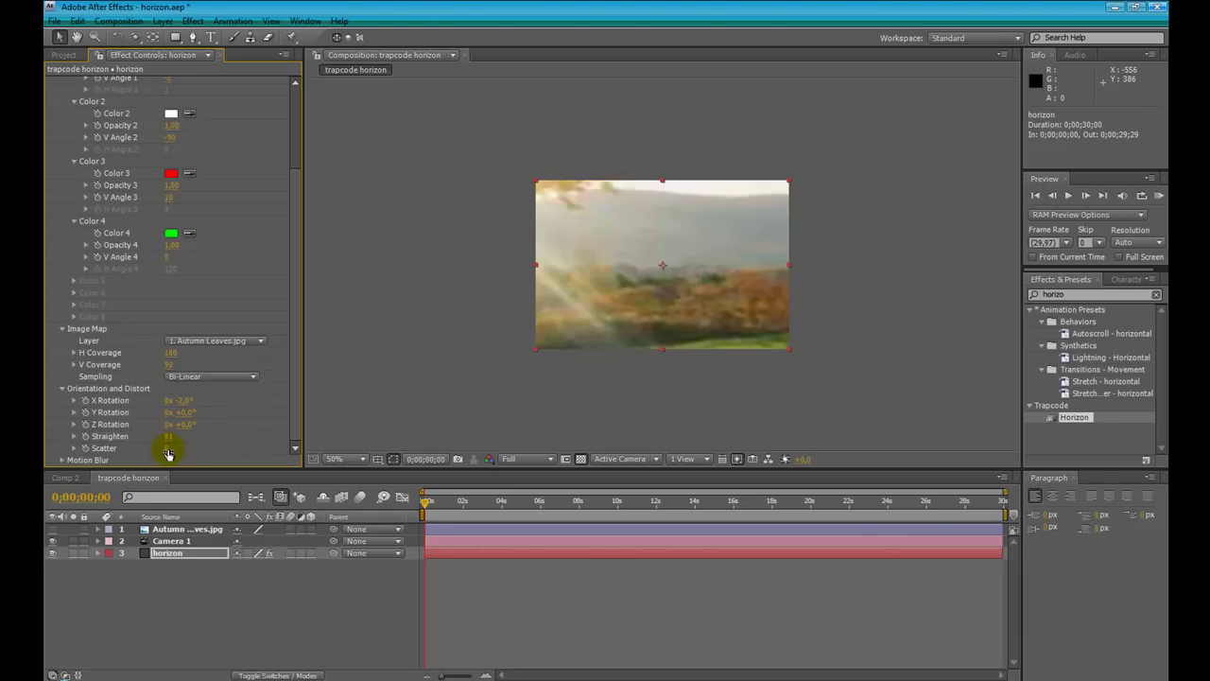
{"action": "key", "text": "Return"}
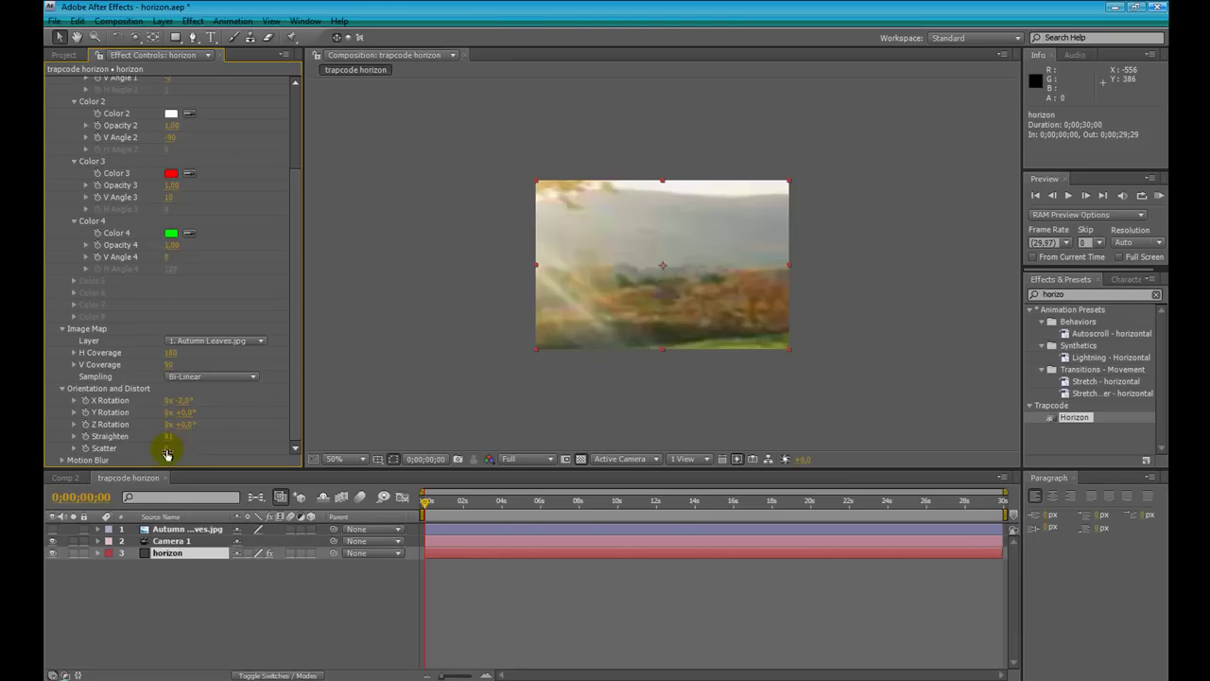
{"action": "left_click_drag", "start_coordinate": [167, 454], "coordinate": [664, 405]}
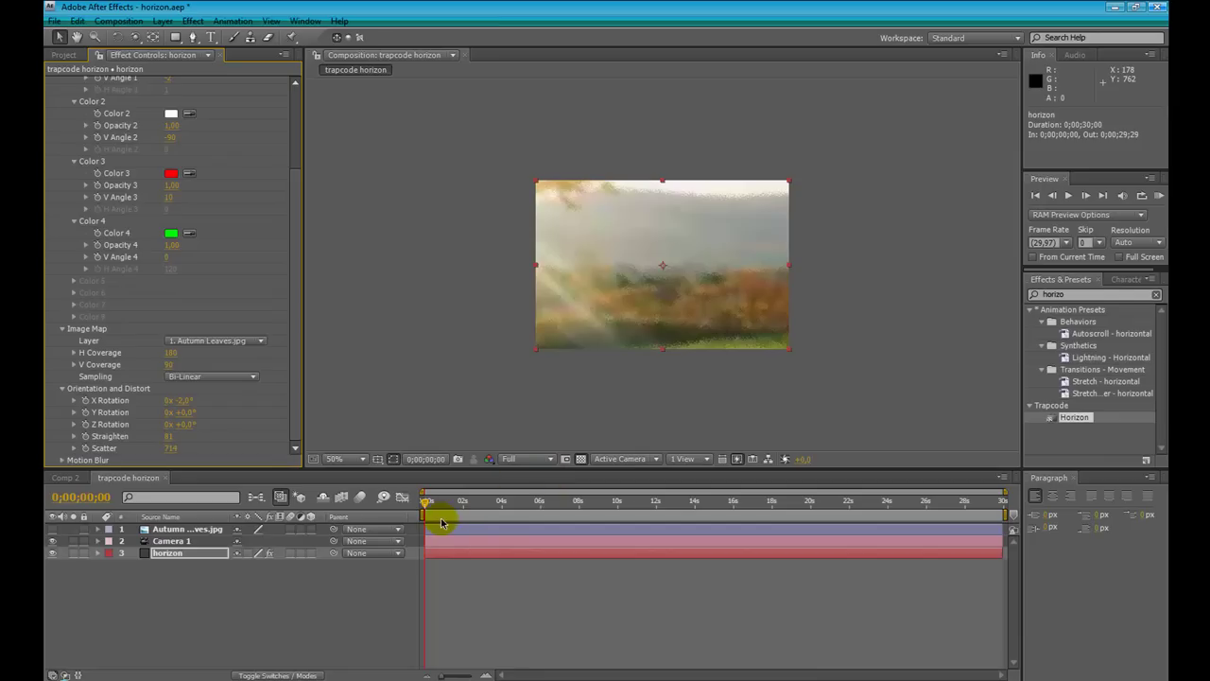
Check the effect around 2 seconds and keep Motion Blur on Comp Settings
{"action": "left_click_drag", "start_coordinate": [426, 503], "coordinate": [467, 509]}
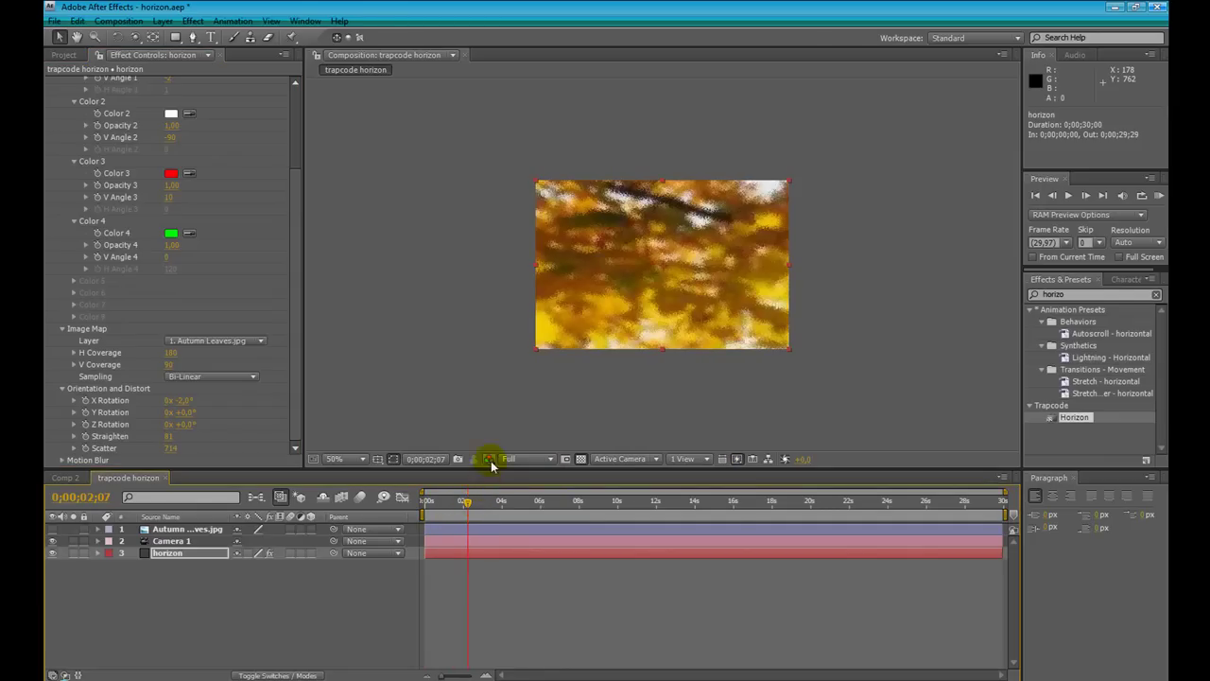
{"action": "left_click", "coordinate": [63, 461]}
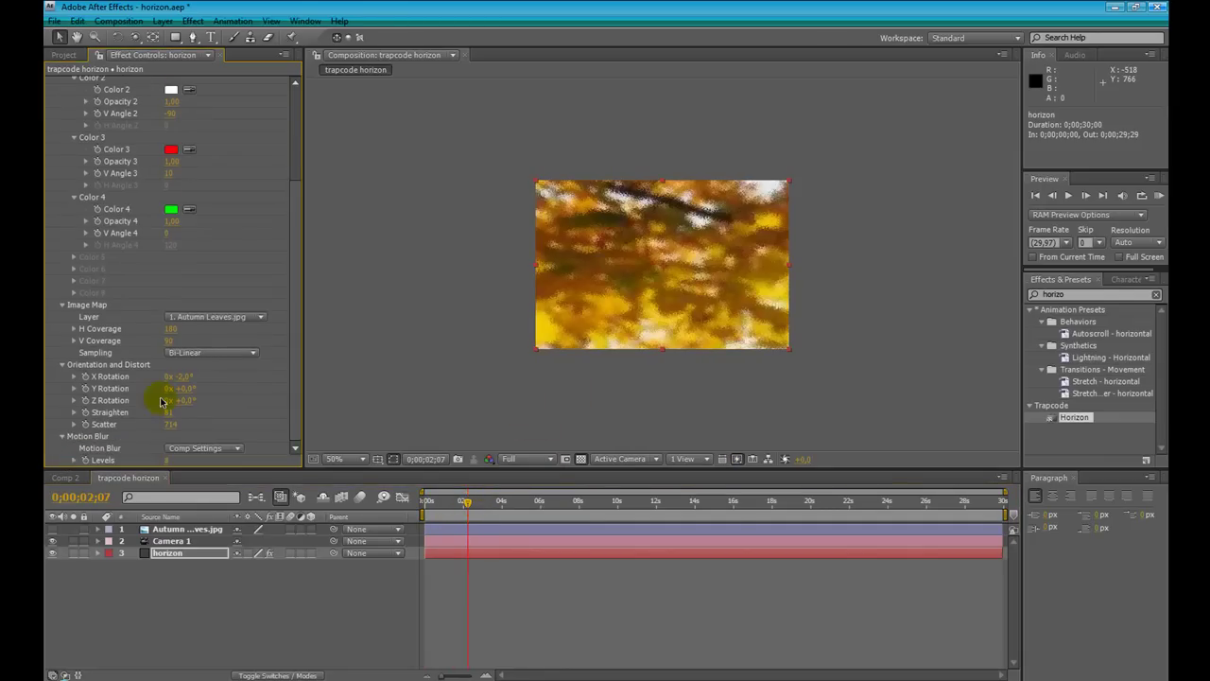
{"action": "left_click", "coordinate": [190, 449]}
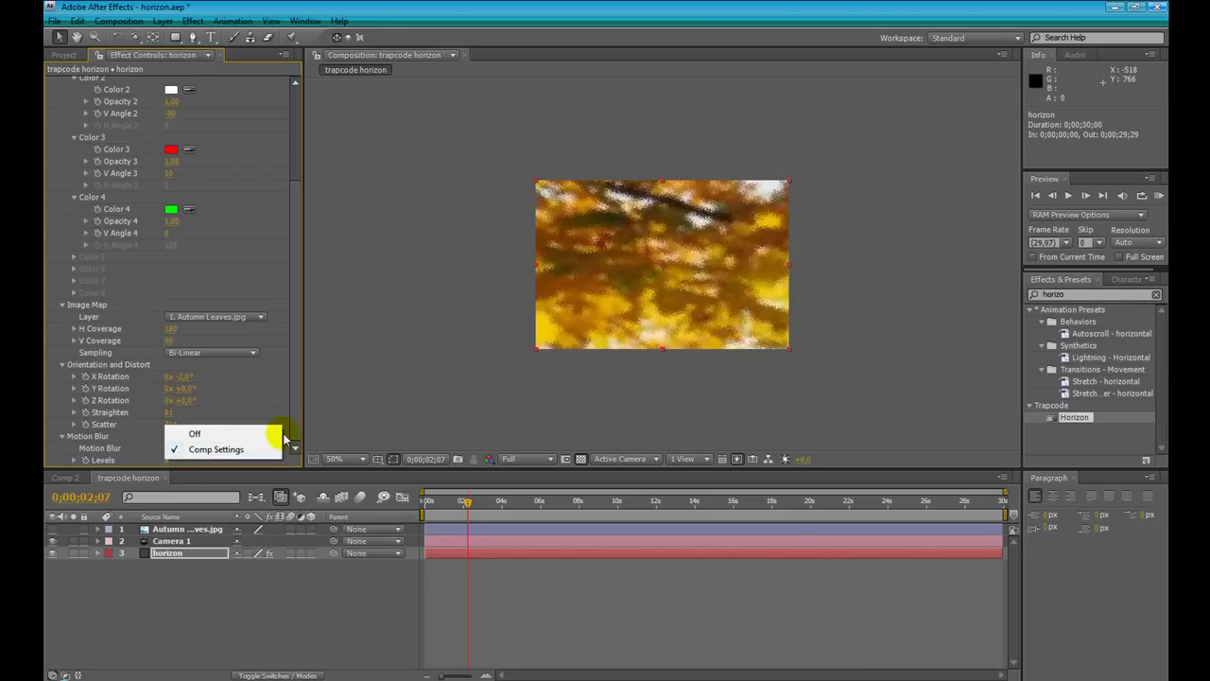
{"action": "left_click", "coordinate": [272, 404]}
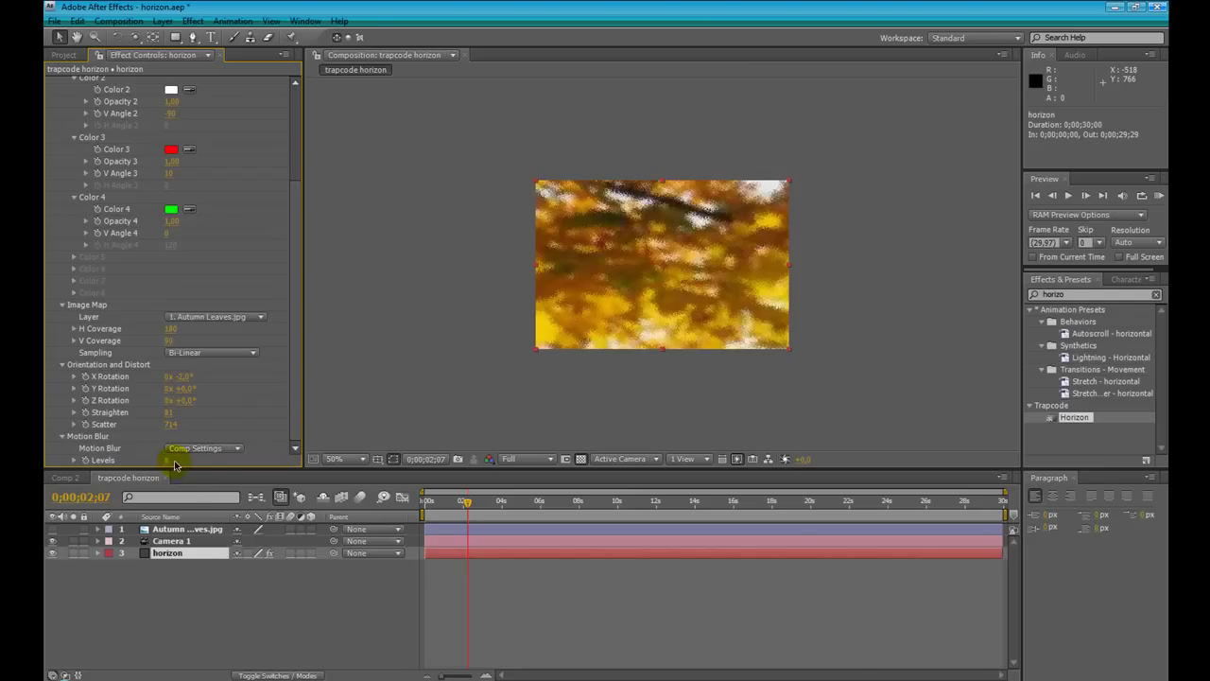
{"action": "left_click_drag", "start_coordinate": [466, 502], "coordinate": [424, 505]}
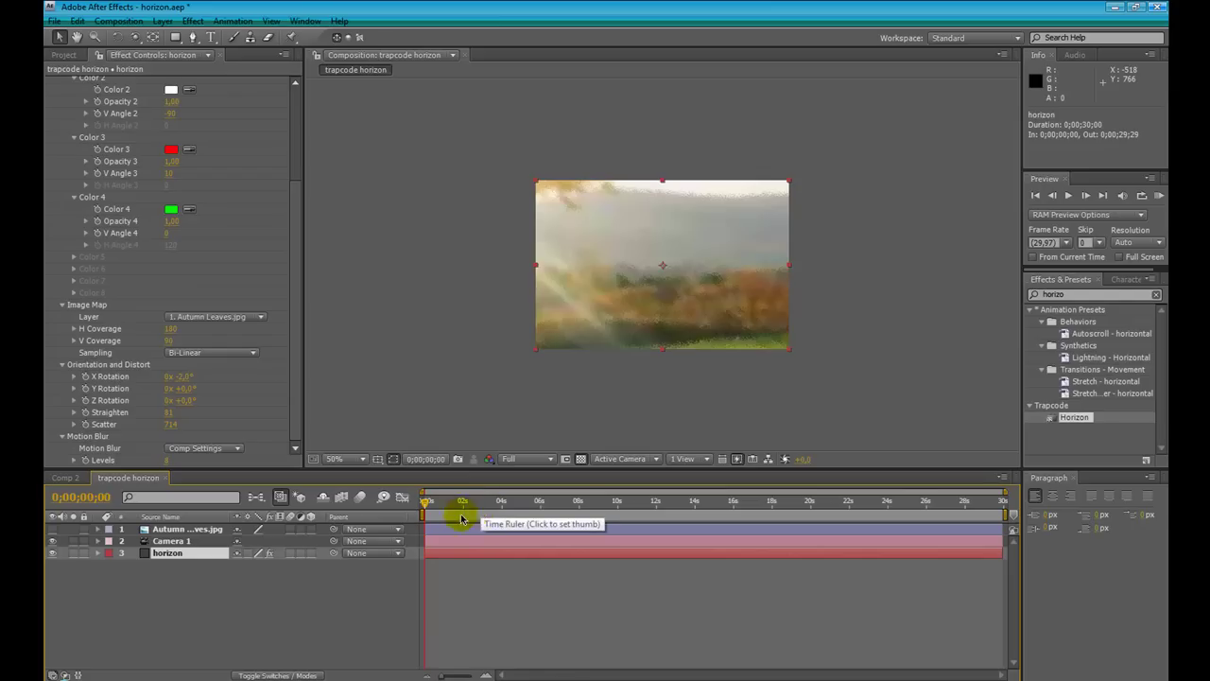
{"action": "left_click_drag", "start_coordinate": [298, 404], "coordinate": [305, 237]}
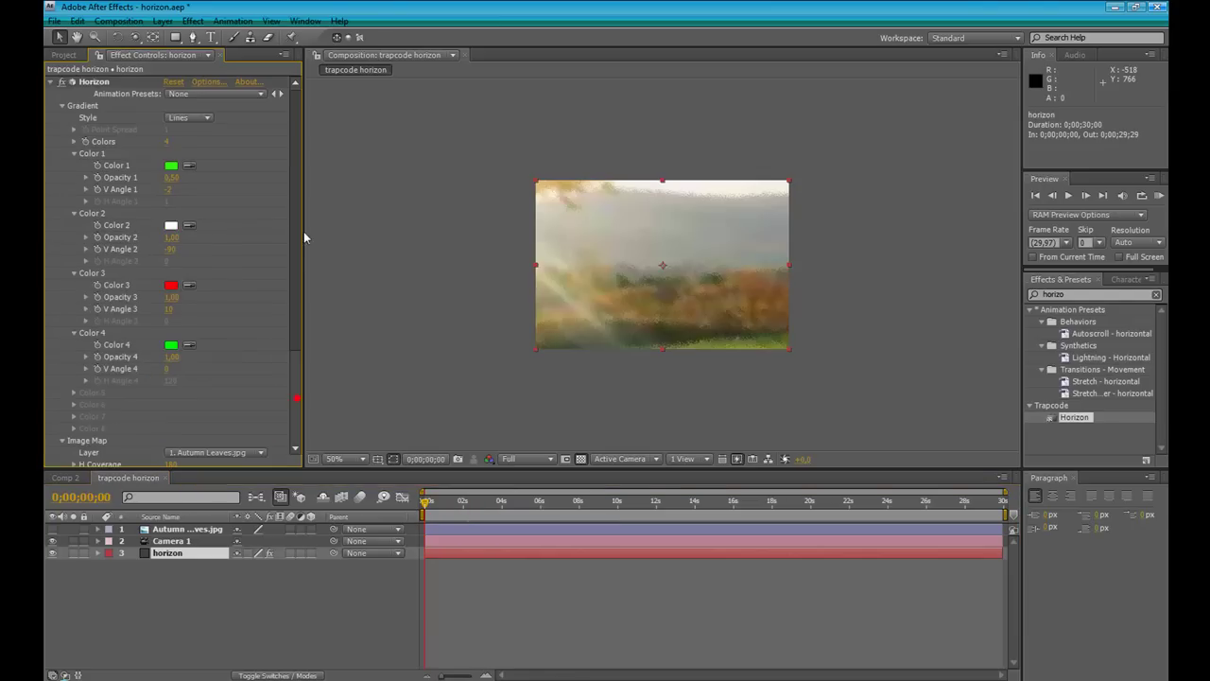
Collapse Horizon and add a 3D 'VFX' text layer at the comp centre
{"action": "left_click", "coordinate": [51, 84]}
{"action": "left_click", "coordinate": [65, 82]}
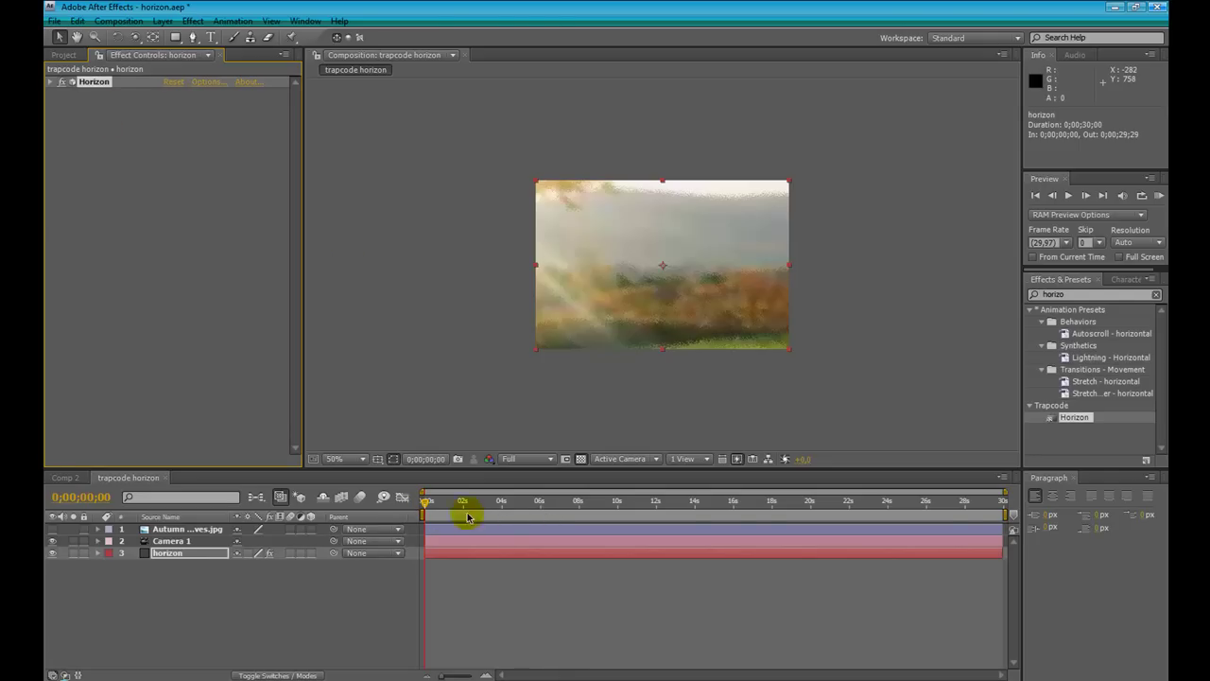
{"action": "left_click", "coordinate": [209, 37]}
{"action": "left_click_drag", "start_coordinate": [588, 250], "coordinate": [762, 289]}
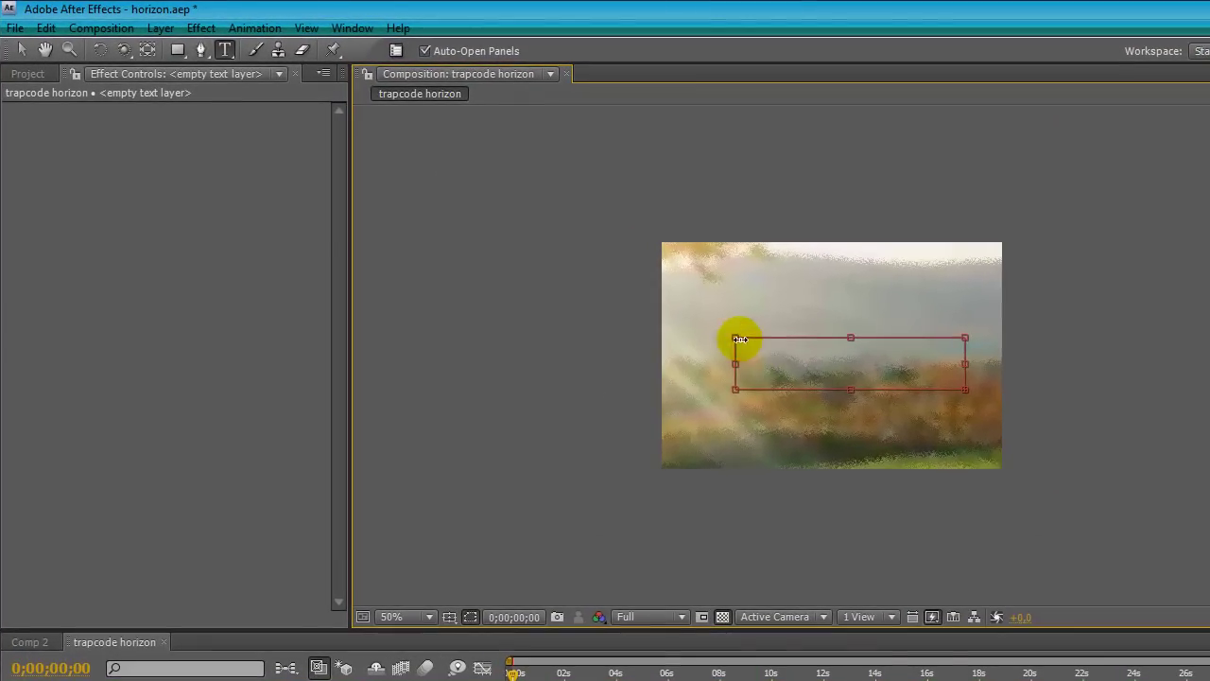
{"action": "left_click_drag", "start_coordinate": [590, 252], "coordinate": [577, 238]}
{"action": "left_click_drag", "start_coordinate": [718, 322], "coordinate": [795, 325]}
{"action": "left_click", "coordinate": [22, 50]}
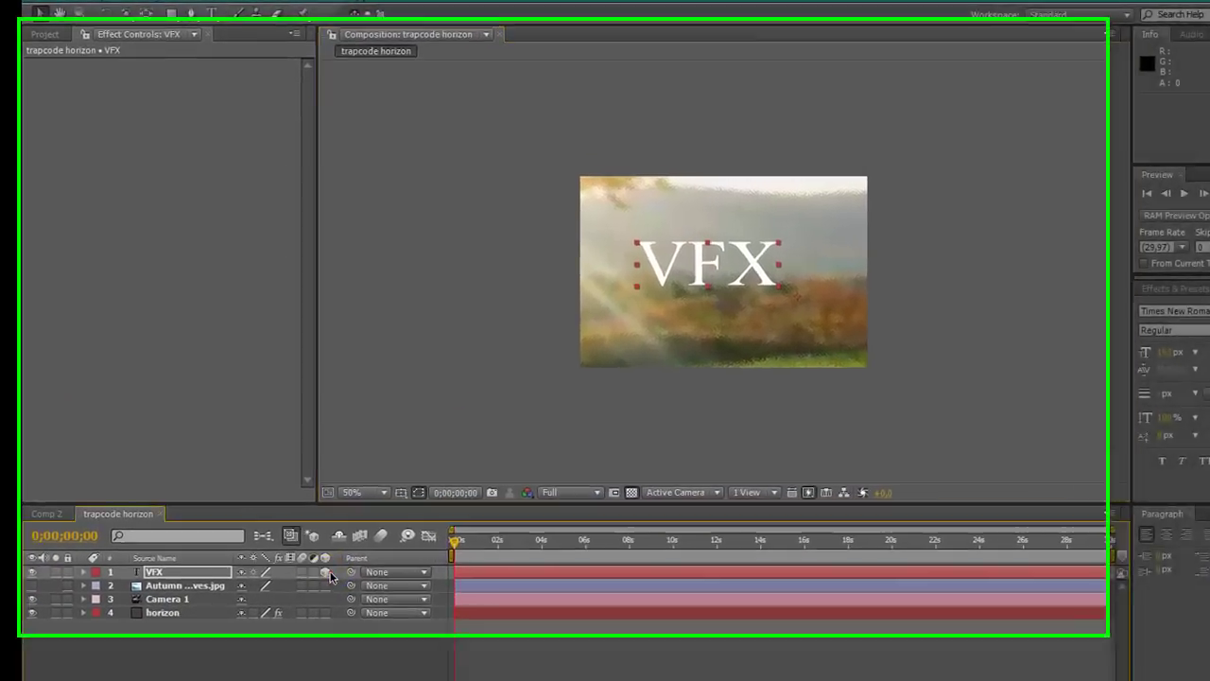
{"action": "left_click", "coordinate": [312, 529]}
Preview the animation from the first frame
{"action": "mouse_move", "coordinate": [498, 592]}
{"action": "left_mouse_down"}
{"action": "mouse_move", "coordinate": [527, 586]}
{"action": "mouse_move", "coordinate": [483, 590]}
{"action": "mouse_move", "coordinate": [529, 583]}
{"action": "mouse_move", "coordinate": [495, 580]}
{"action": "left_mouse_up"}
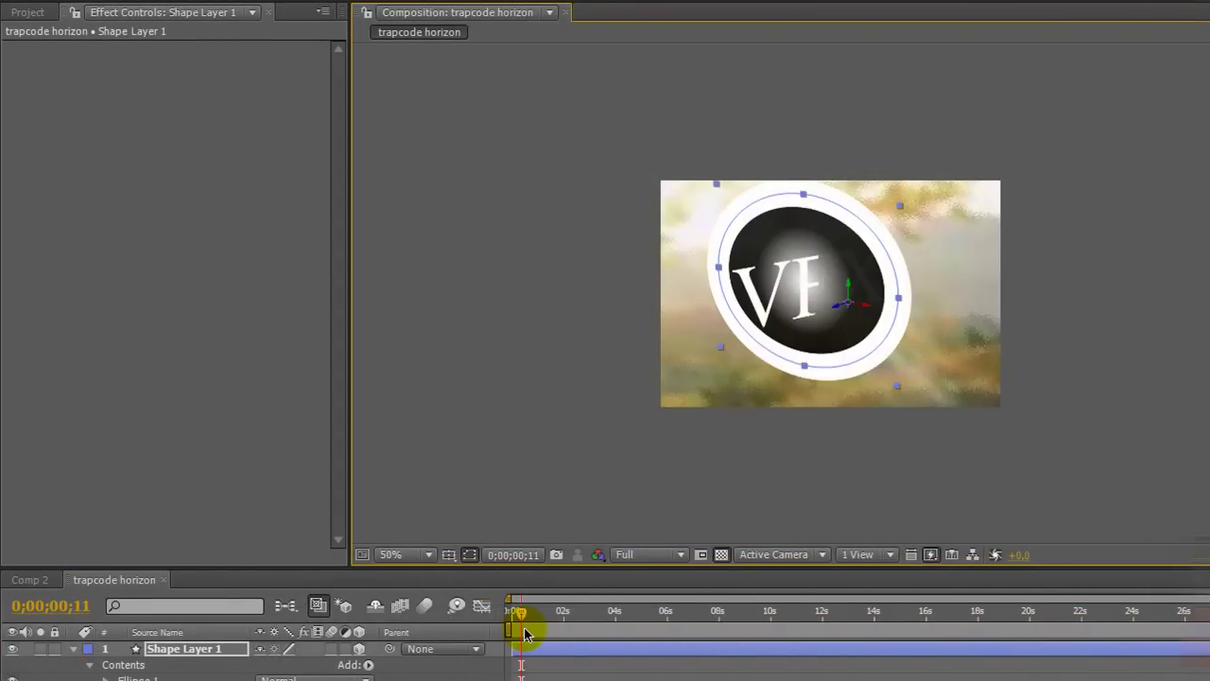
{"action": "key", "text": "Home"}
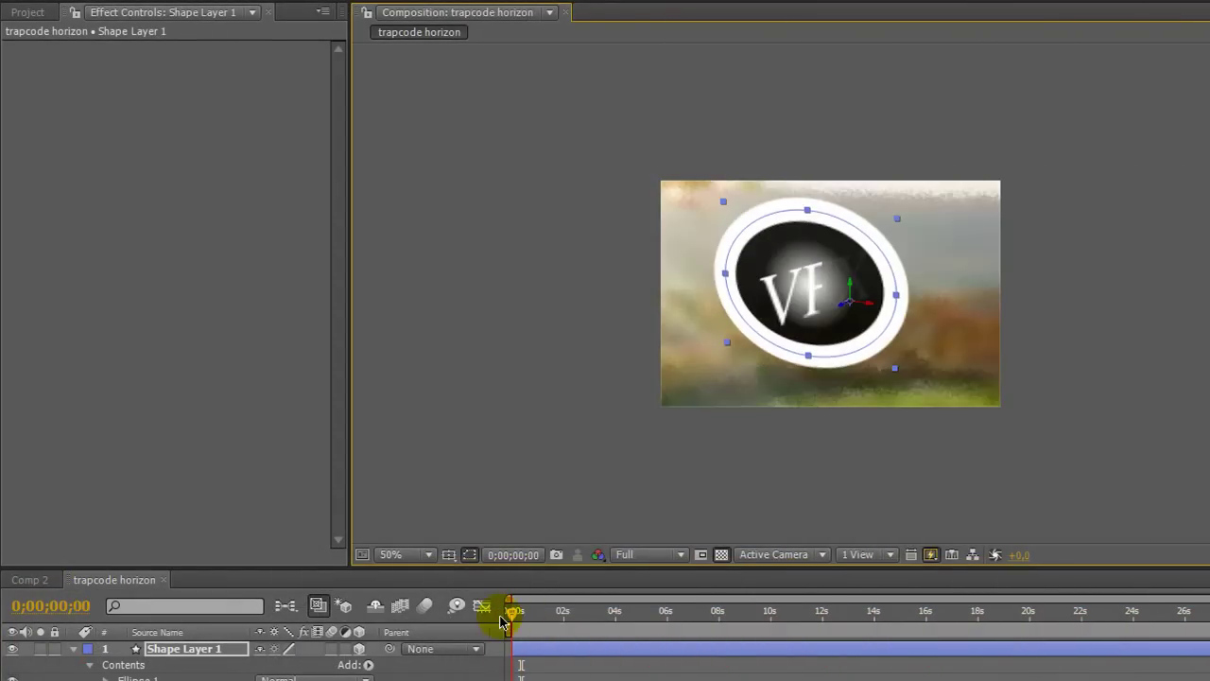
{"action": "key", "text": "space"}
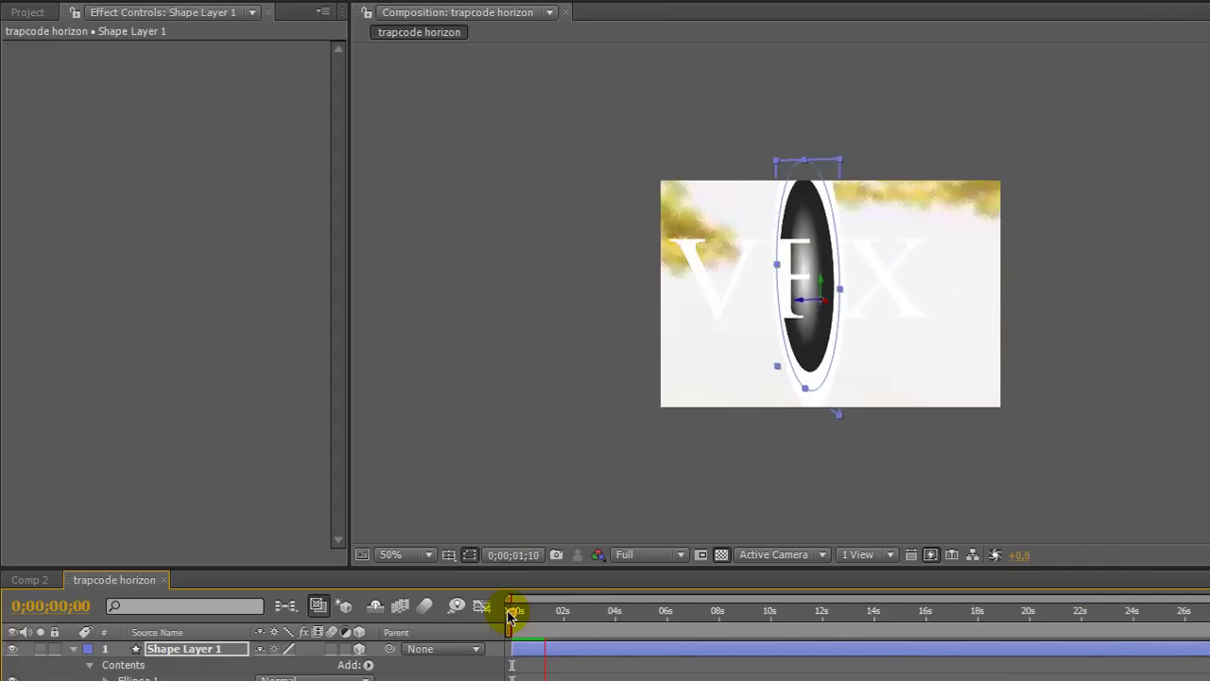
{"action": "left_click", "coordinate": [509, 612]}
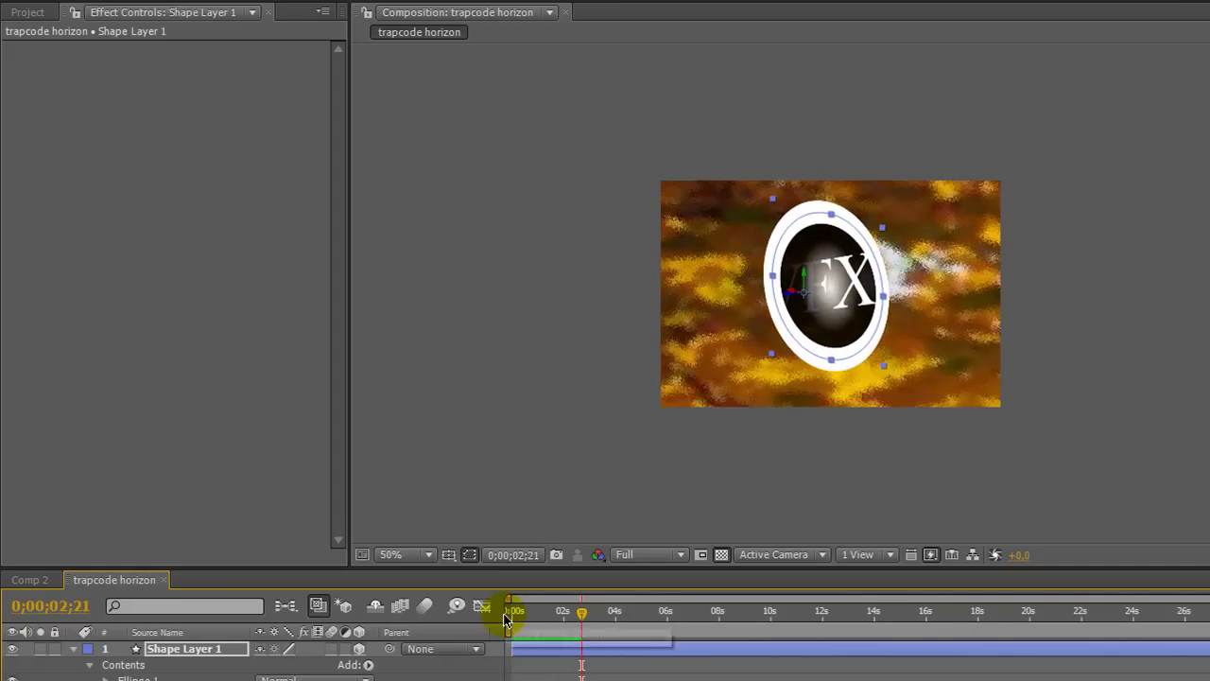
{"action": "left_click", "coordinate": [510, 613]}
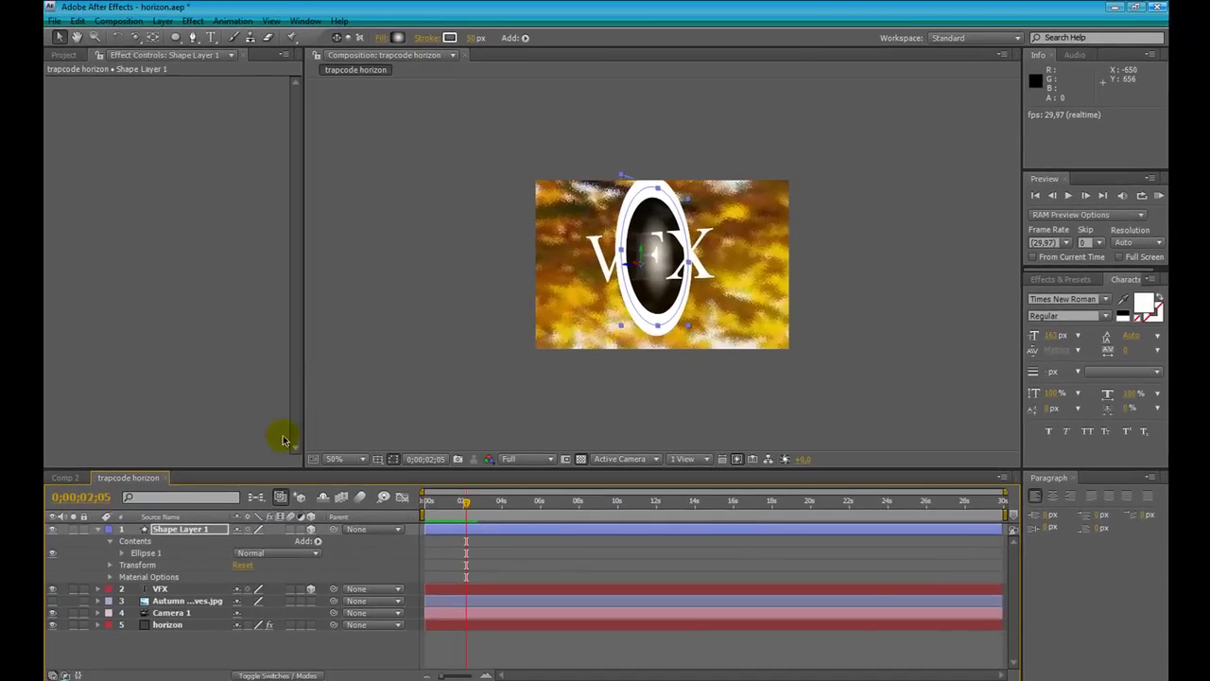
{"action": "left_click", "coordinate": [167, 624]}
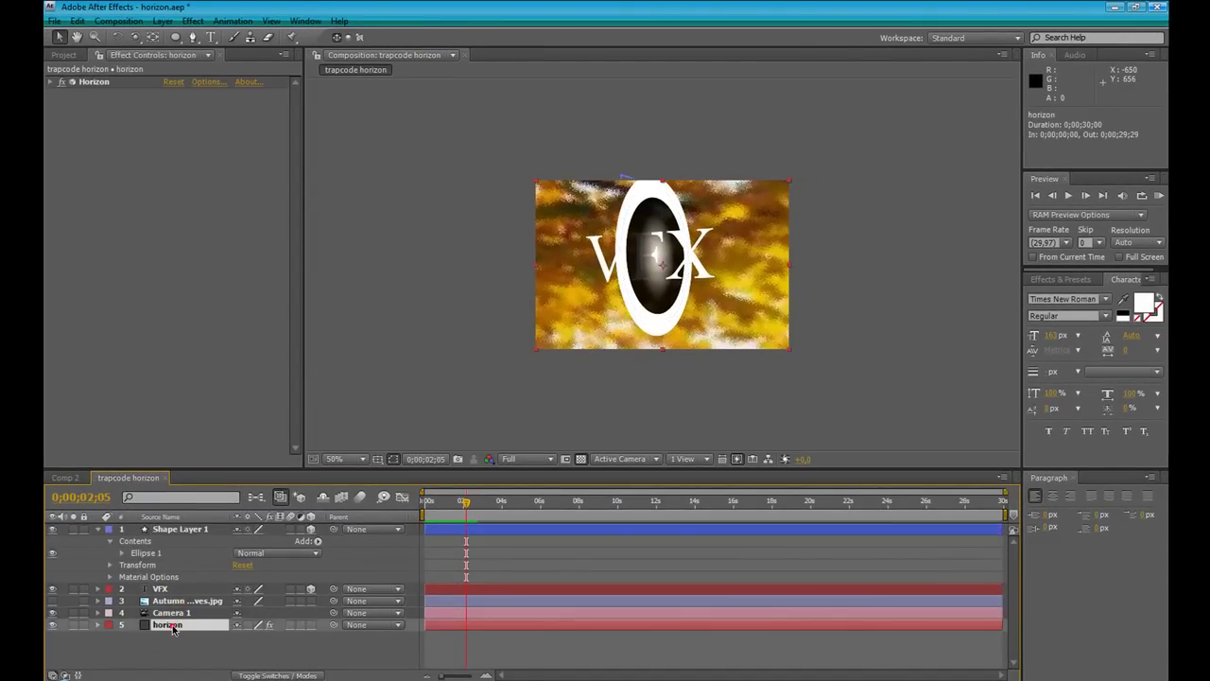
{"action": "left_click", "coordinate": [48, 83]}
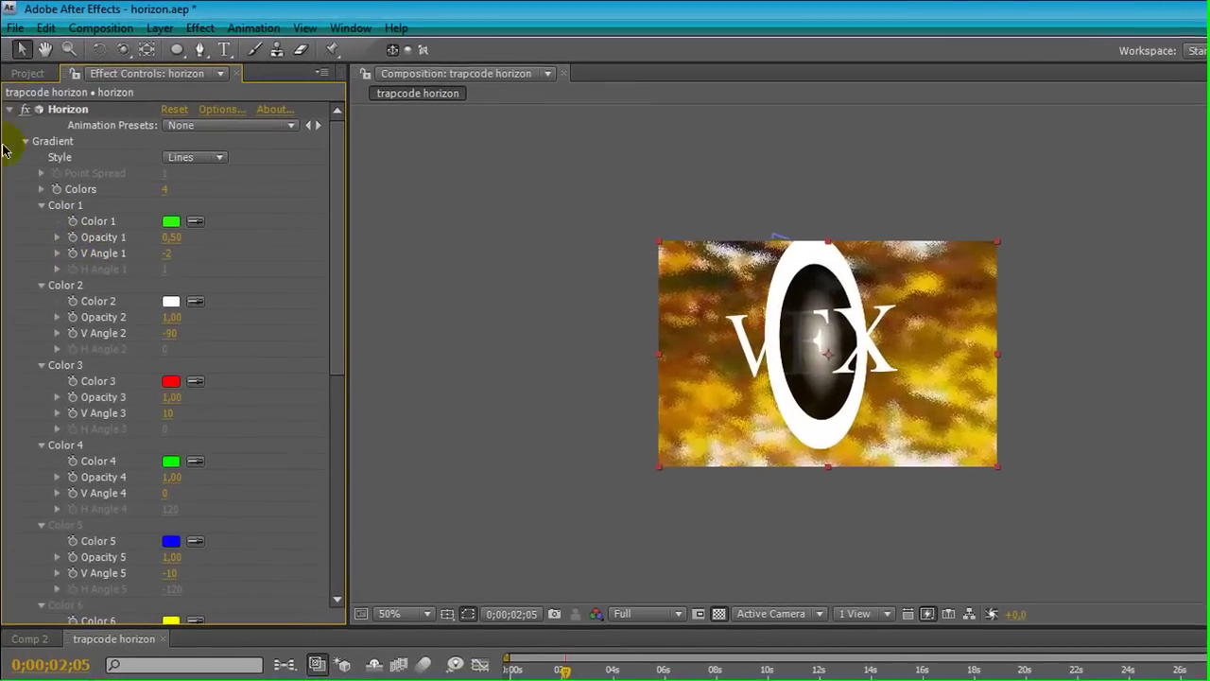
{"action": "left_click", "coordinate": [27, 144]}
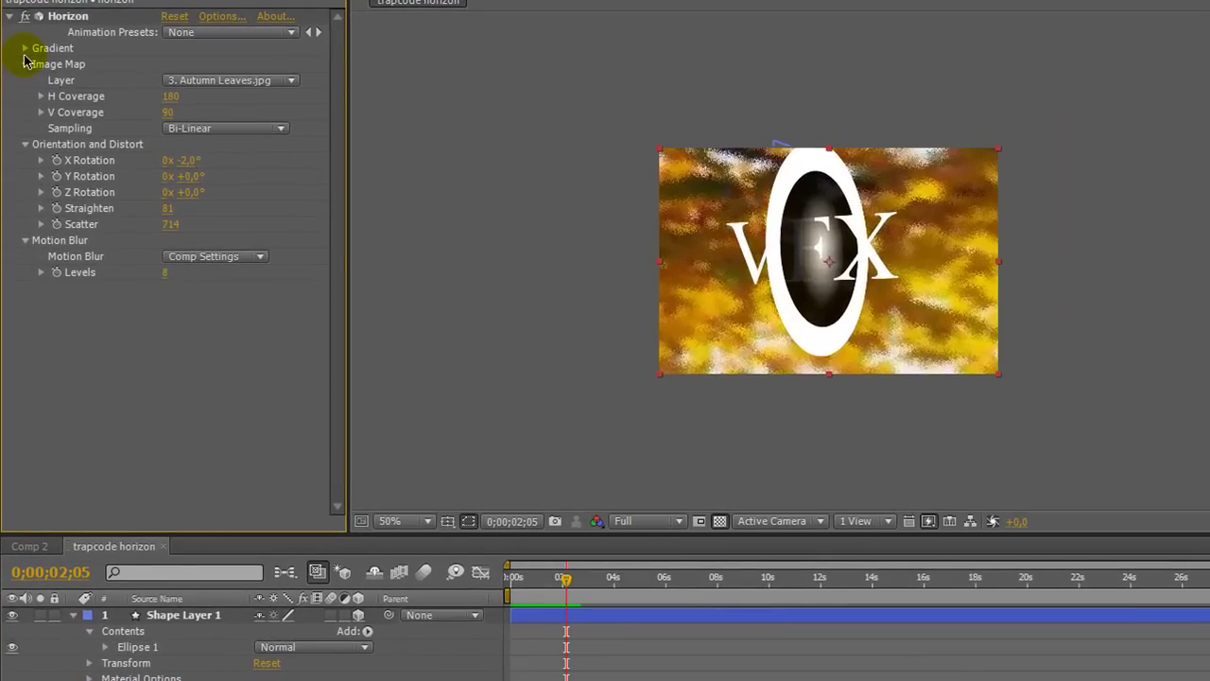
{"action": "left_click", "coordinate": [72, 615]}
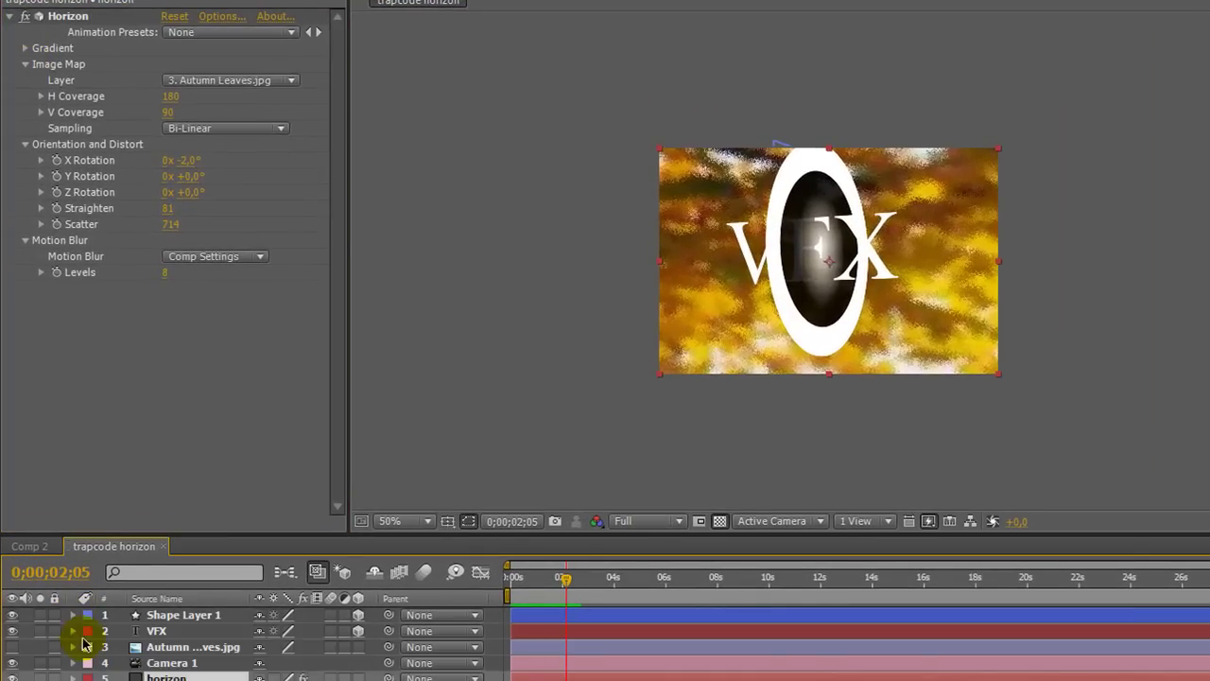
{"action": "left_click", "coordinate": [169, 616]}
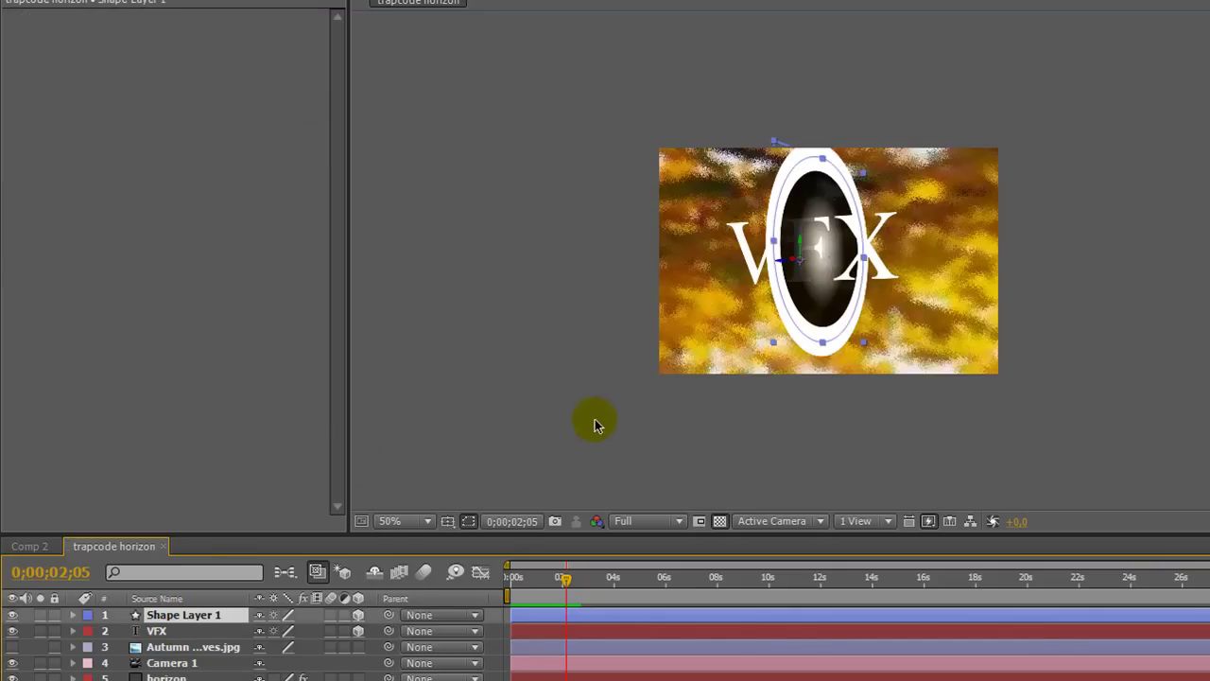